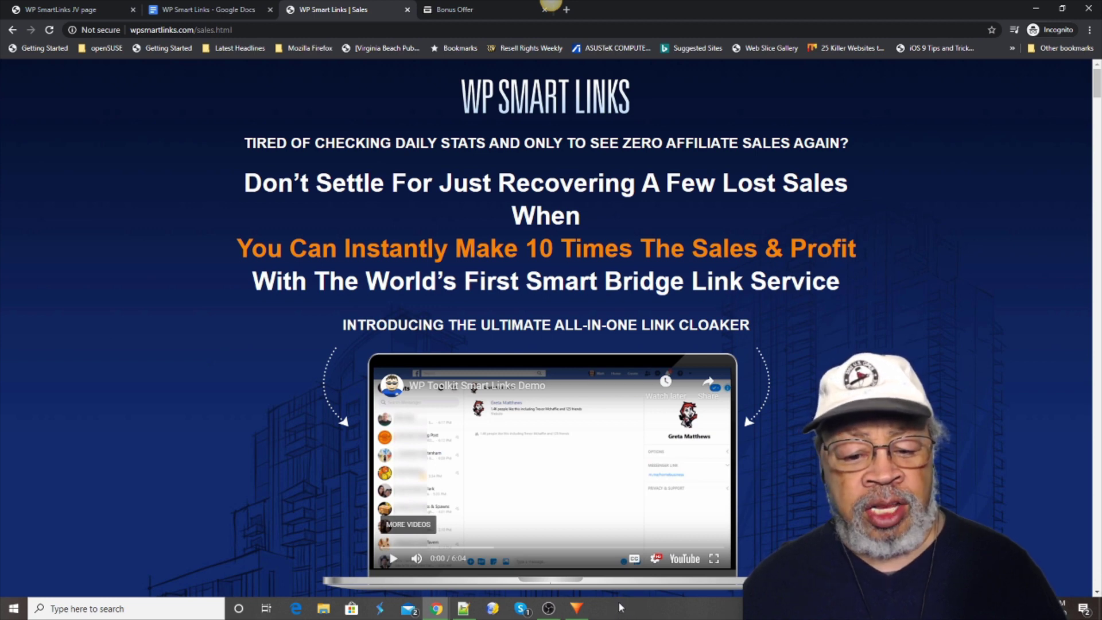
# Play the Messenger demo video in full screen
pyautogui.click(714, 563)
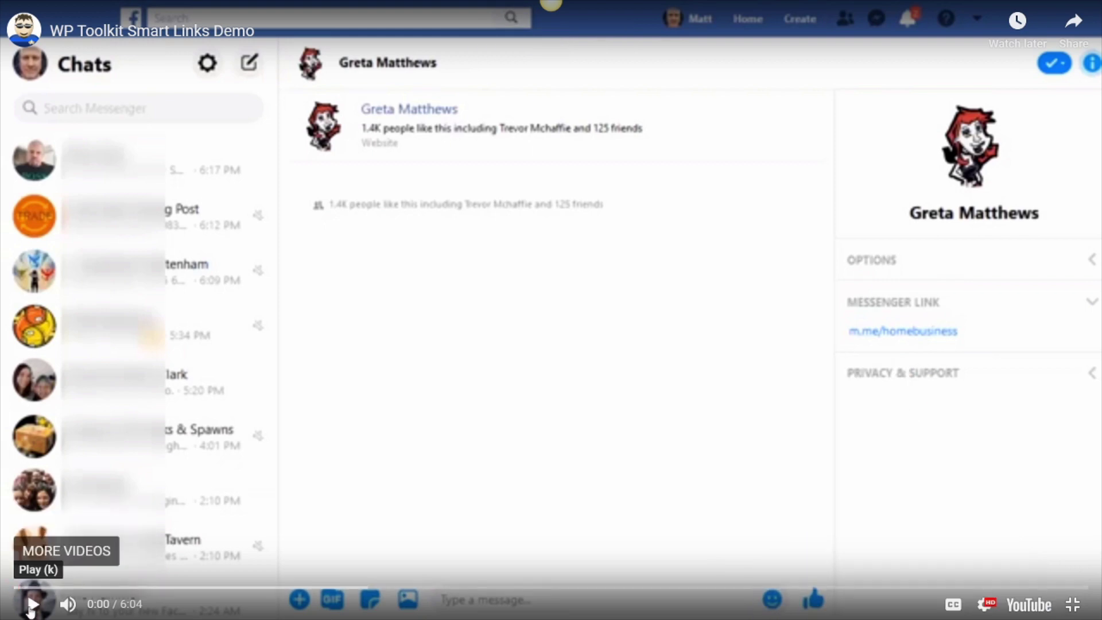
pyautogui.click(33, 605)
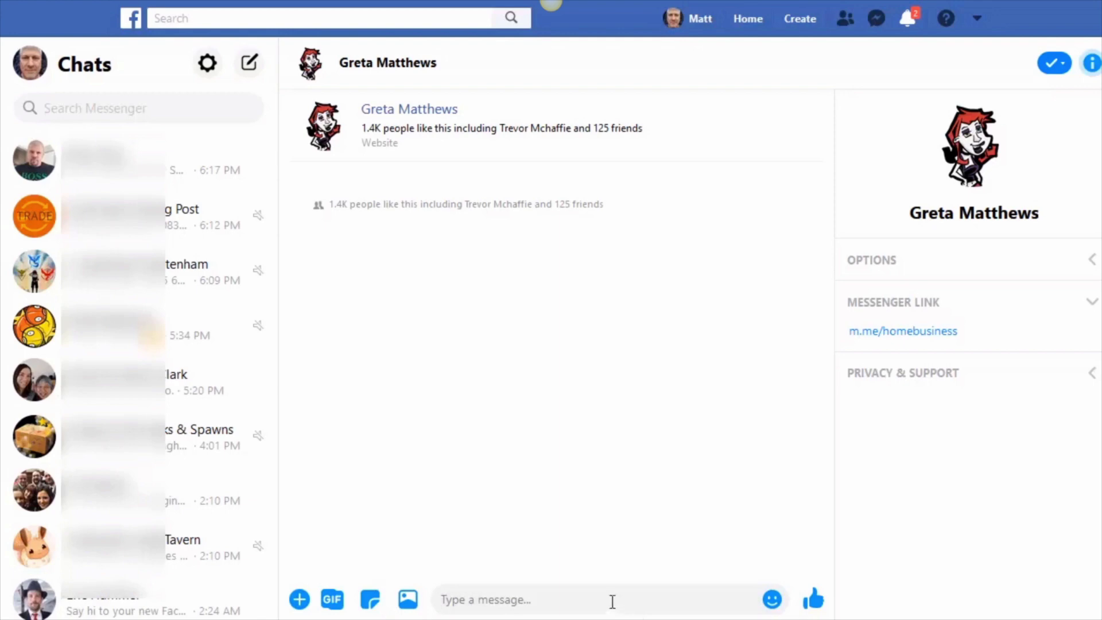
# Paste the prepared message with the jvz4.com affiliate link and send it to Greta
pyautogui.write("Hi Greta, here's that link I promised you - https://jvz4.com/c/2717/344838")
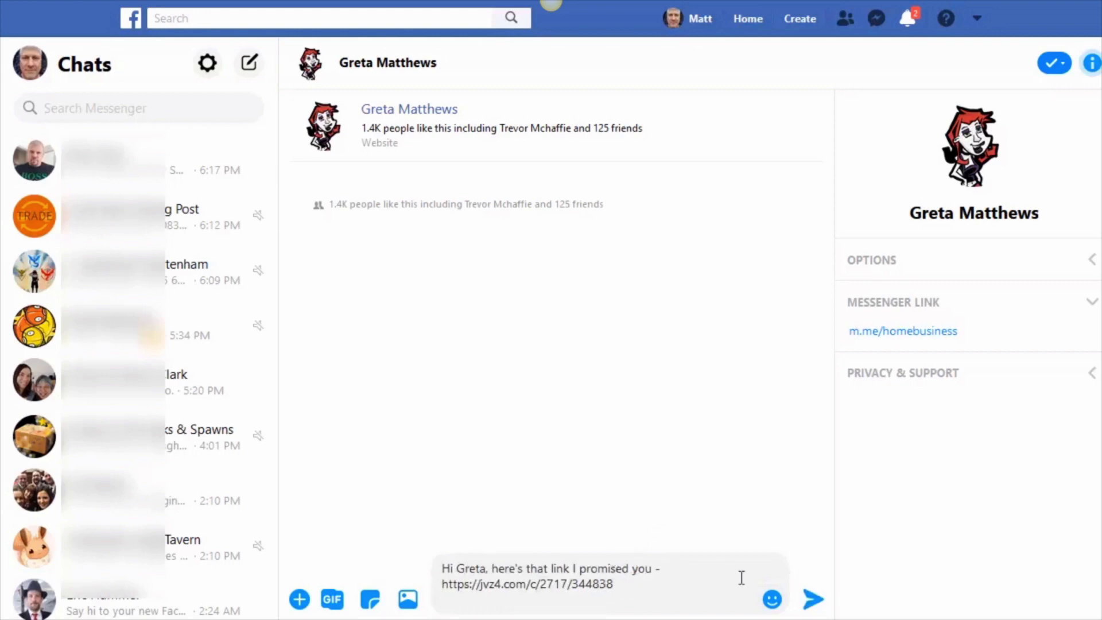
pyautogui.click(813, 602)
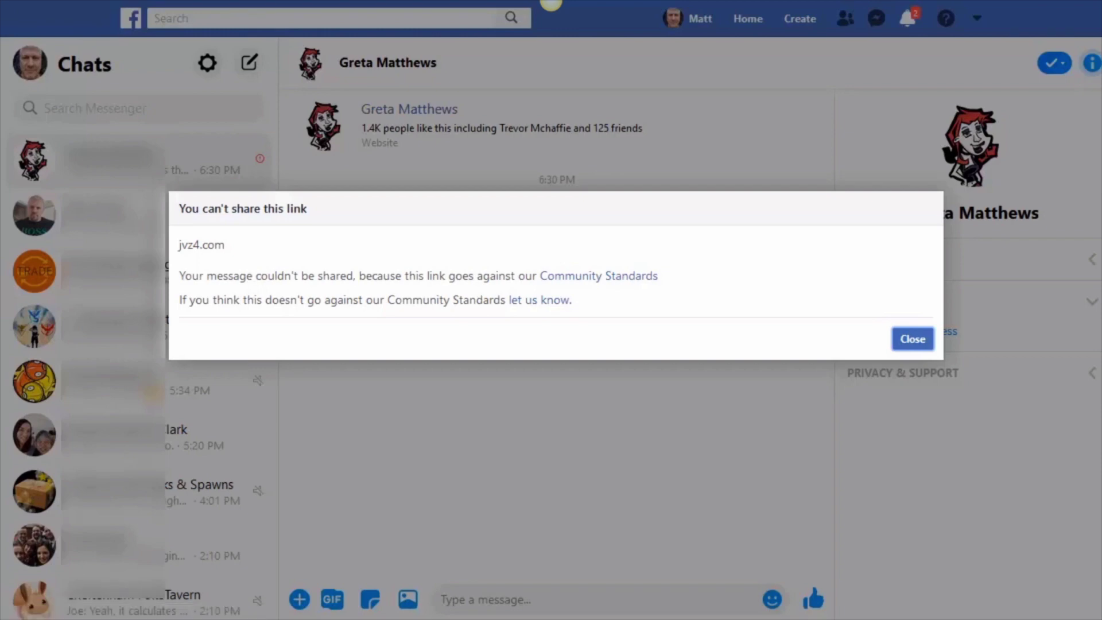
pyautogui.click(913, 338)
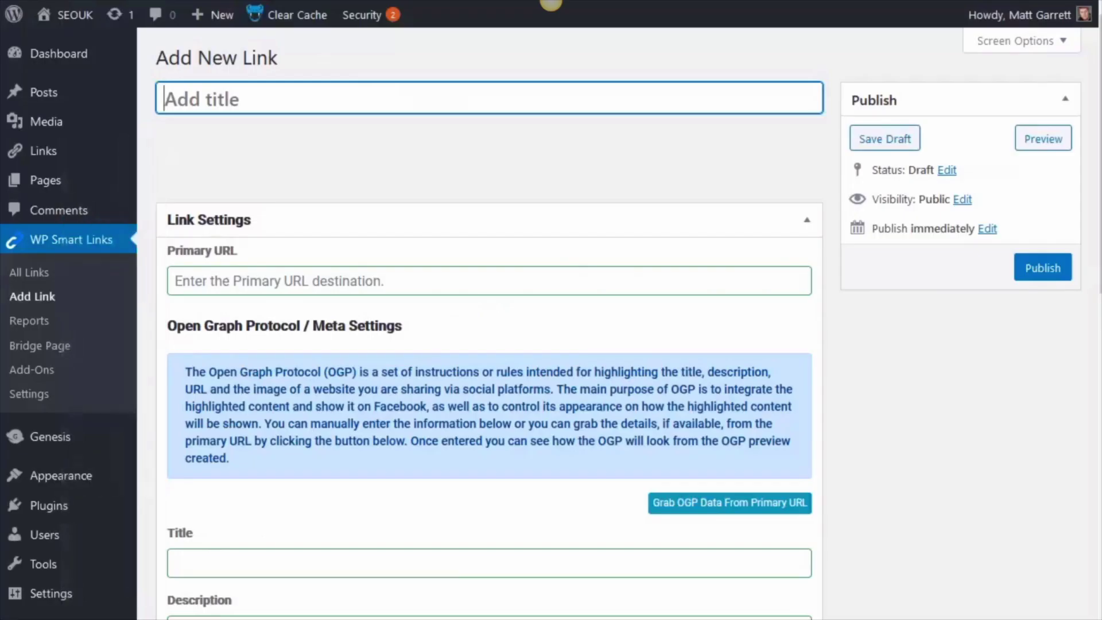
pyautogui.click(1094, 347)
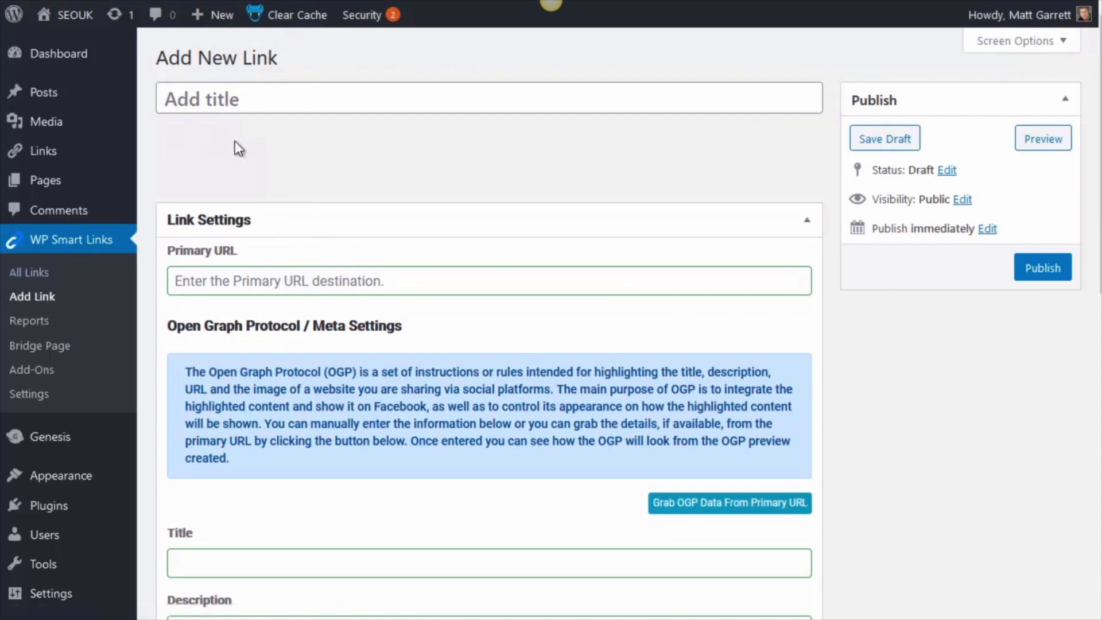
pyautogui.click(300, 278)
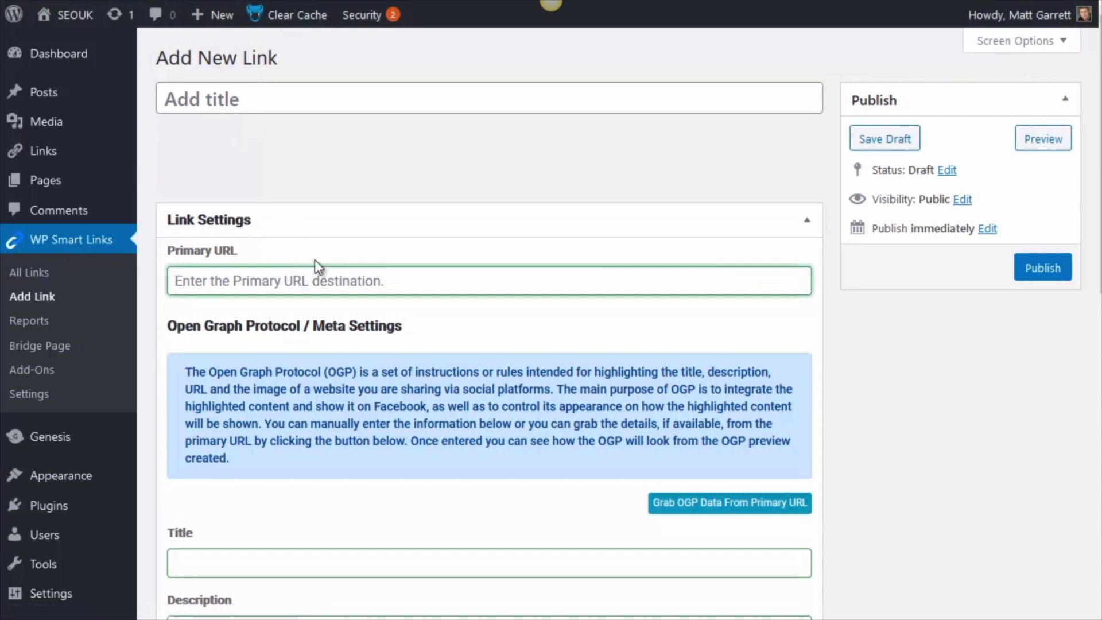
pyautogui.write('https://jvz4.com/c/2717/344838')
pyautogui.click(250, 99)
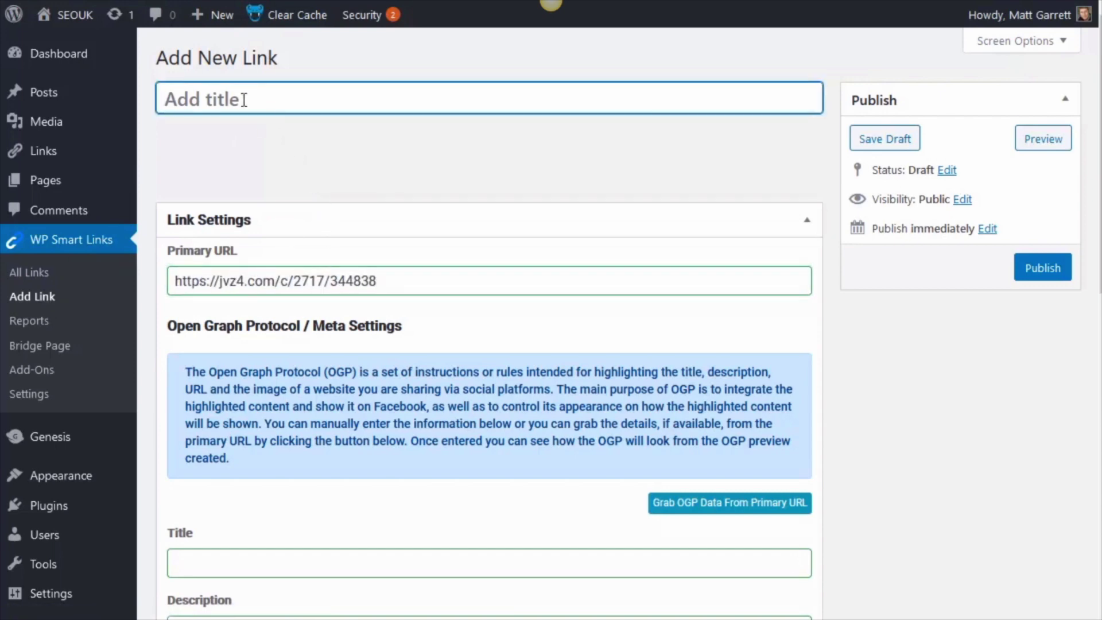
pyautogui.write('cache')
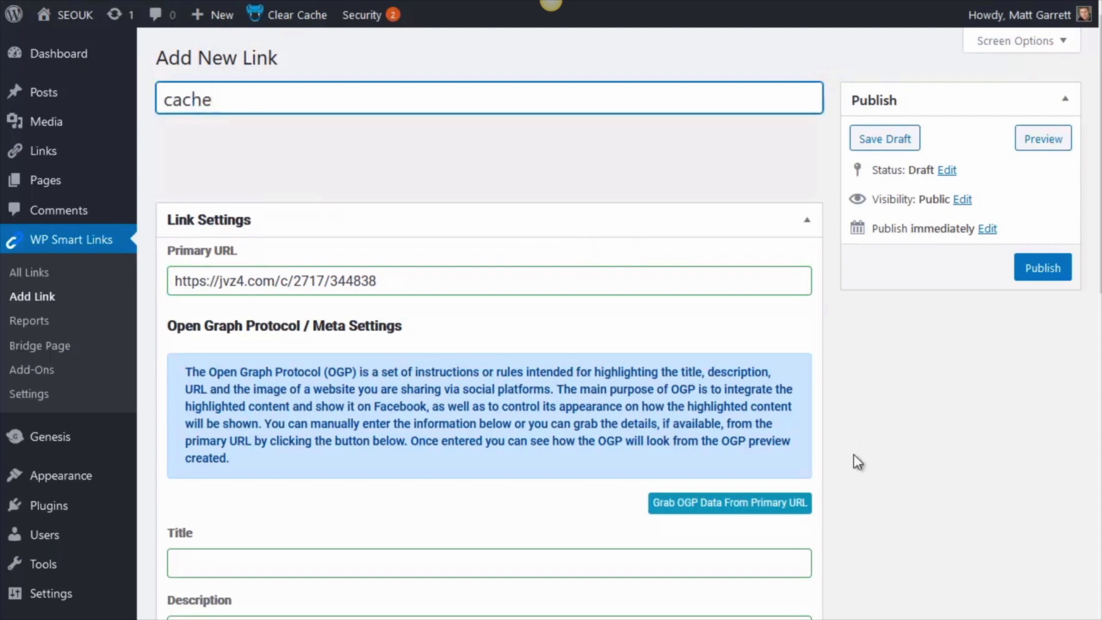
# Grab OGP data from the primary URL to fill the title, description and Viper Cache image
pyautogui.click(741, 509)
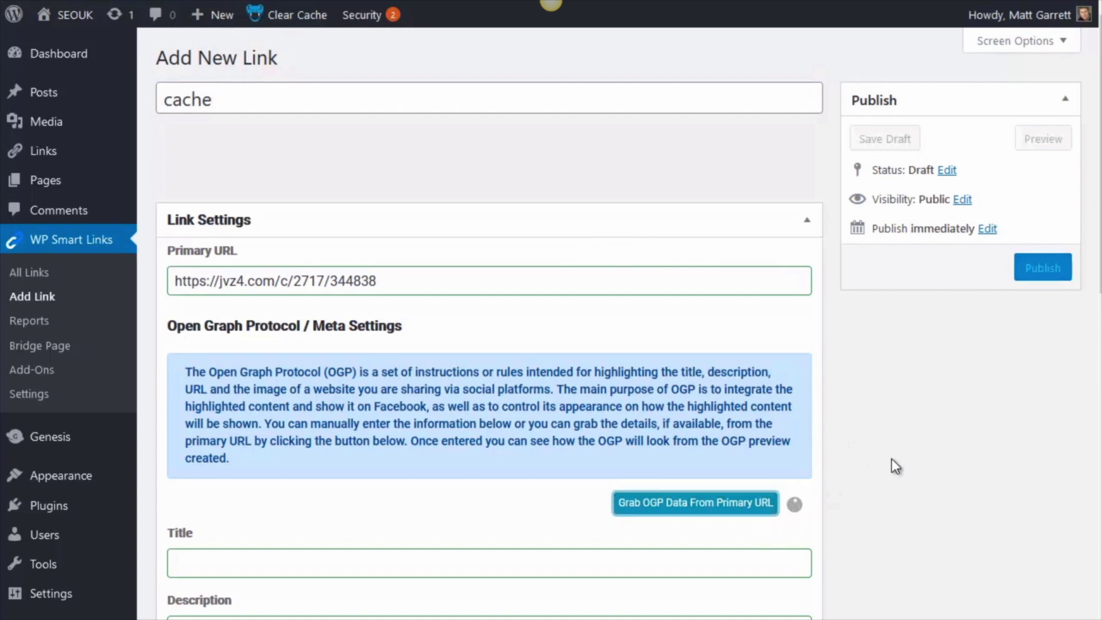
pyautogui.scroll(-3, 915, 457)
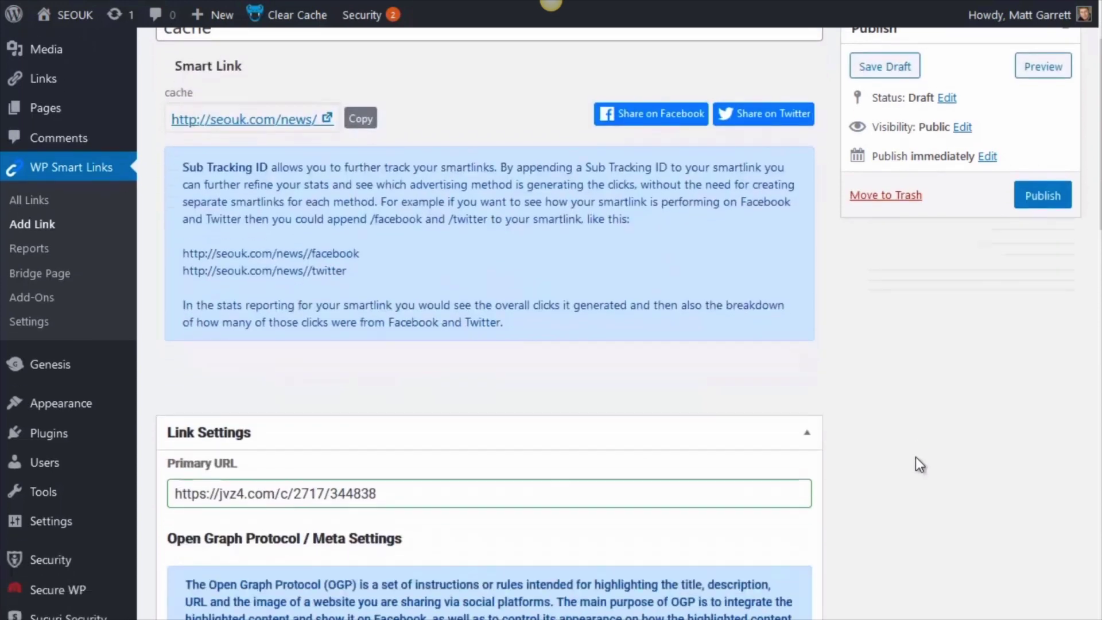
pyautogui.scroll(-2, 916, 457)
pyautogui.scroll(-3, 916, 457)
pyautogui.scroll(-2, 916, 458)
pyautogui.scroll(-2, 916, 458)
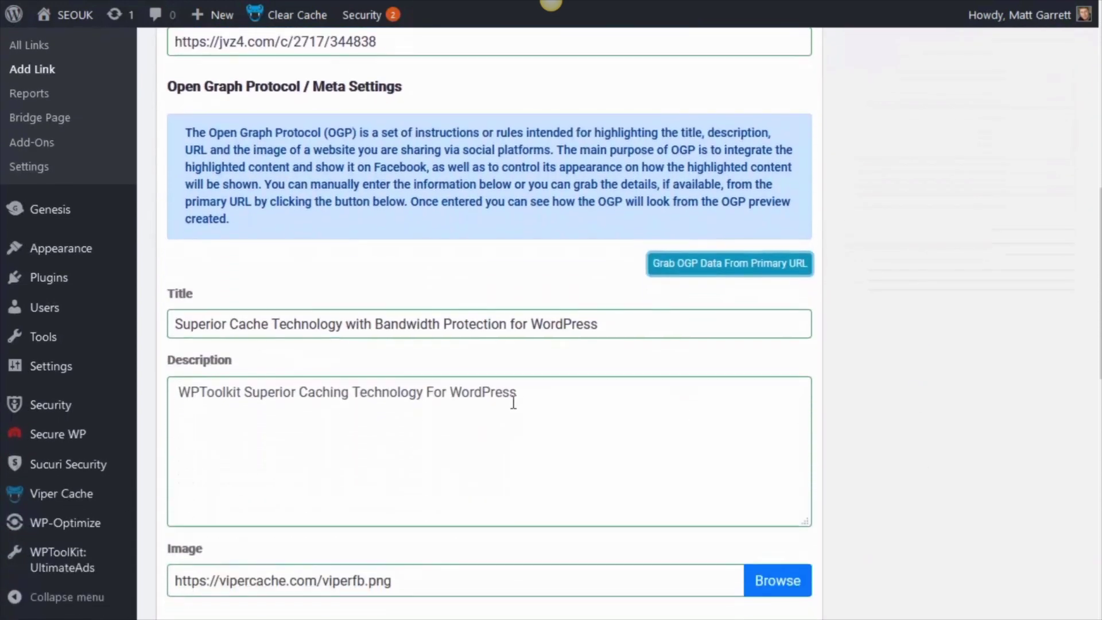
pyautogui.scroll(-2, 478, 416)
pyautogui.scroll(-3, 479, 416)
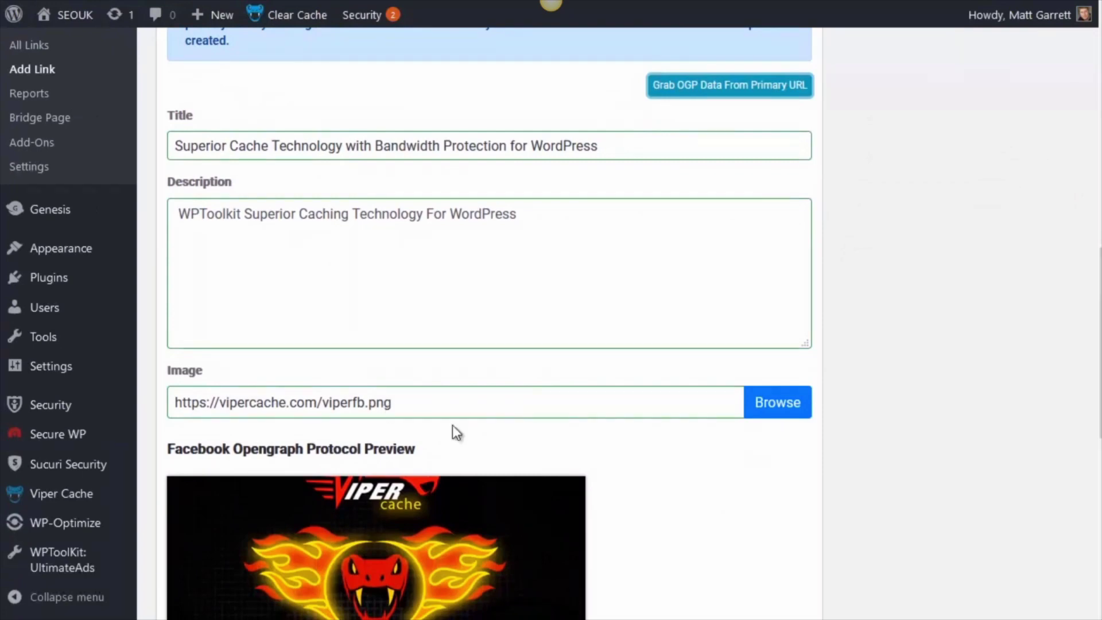
pyautogui.scroll(-2, 843, 480)
pyautogui.scroll(-1, 866, 474)
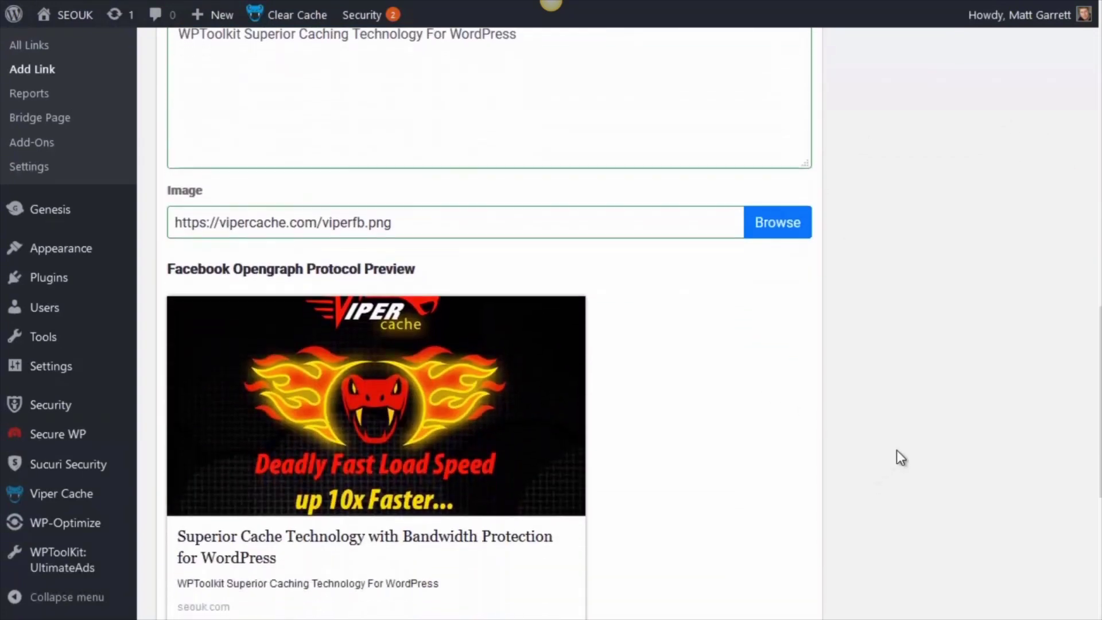
pyautogui.scroll(-3, 896, 450)
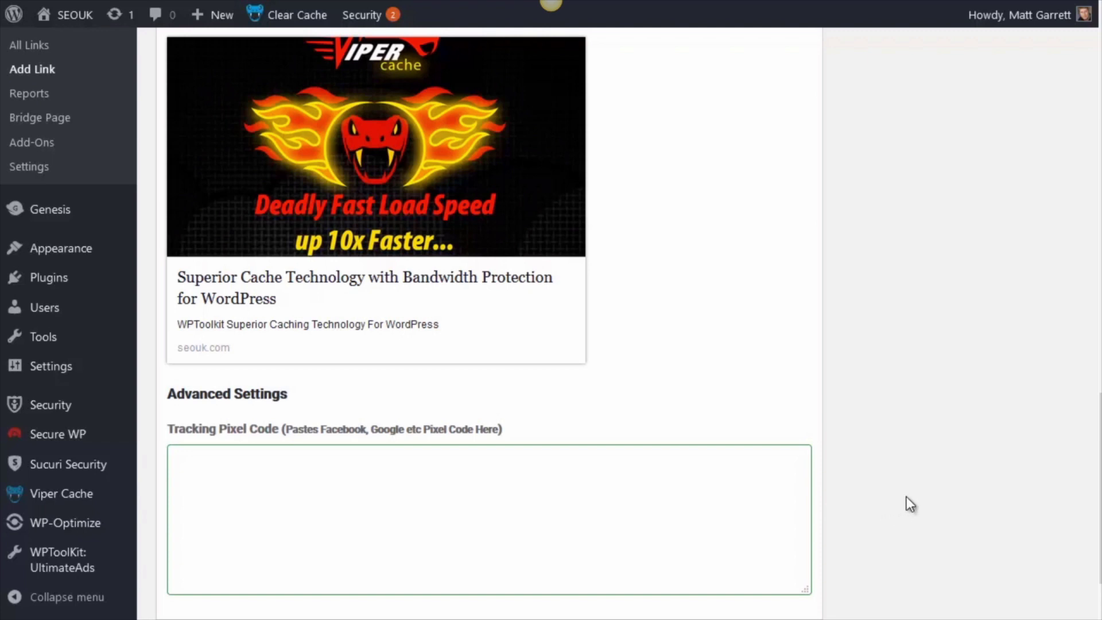
pyautogui.scroll(-2, 907, 497)
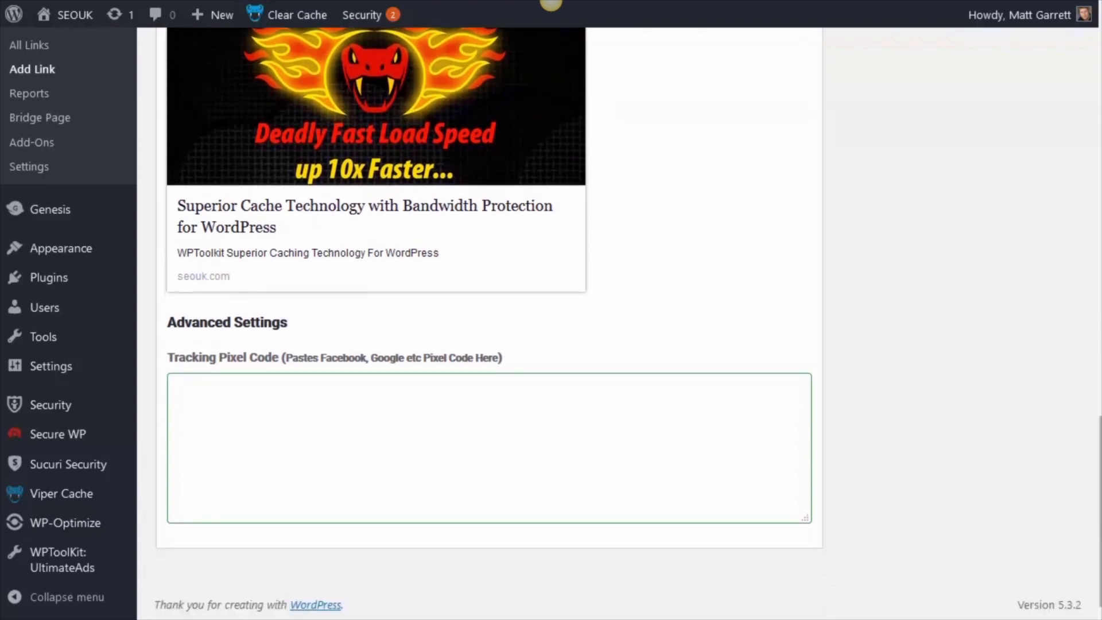
pyautogui.scroll(2, 1048, 525)
pyautogui.scroll(5, 1048, 525)
pyautogui.scroll(2, 1049, 524)
pyautogui.scroll(3, 1048, 524)
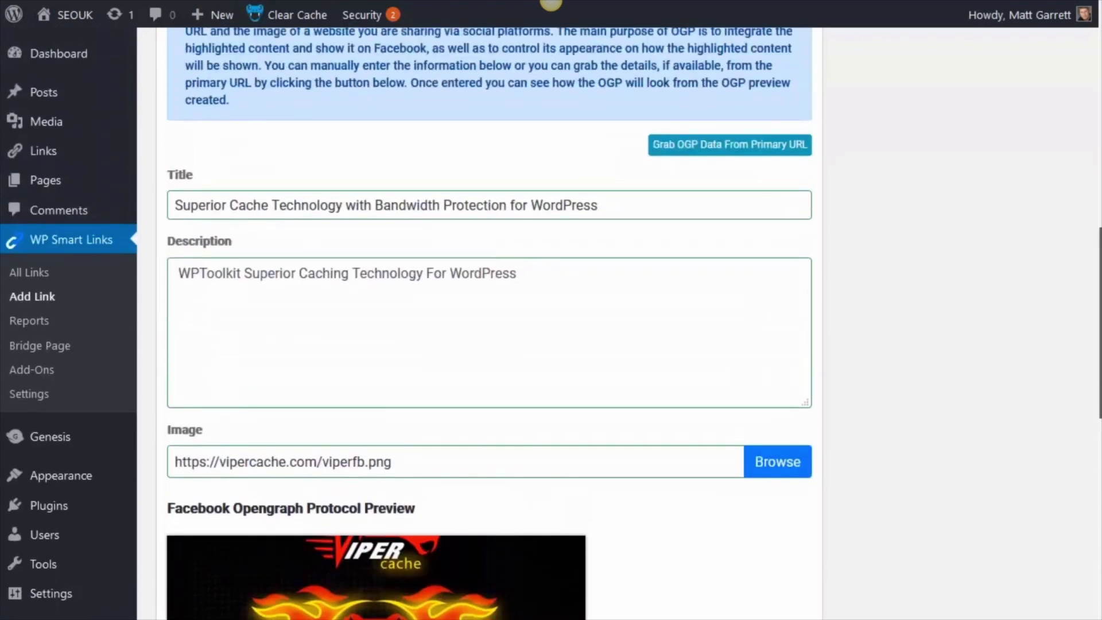
pyautogui.scroll(3, 1048, 524)
pyautogui.scroll(3, 1049, 525)
pyautogui.scroll(3, 1049, 525)
pyautogui.scroll(2, 1048, 525)
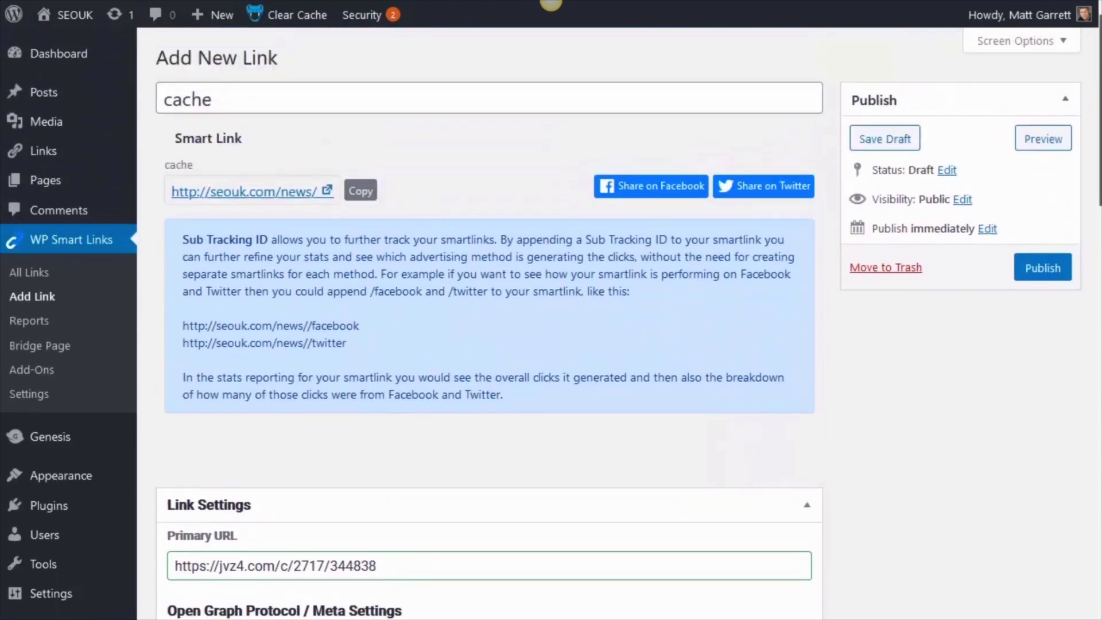
# Publish the cache link and copy its seouk.com/news/cache address
pyautogui.click(1043, 267)
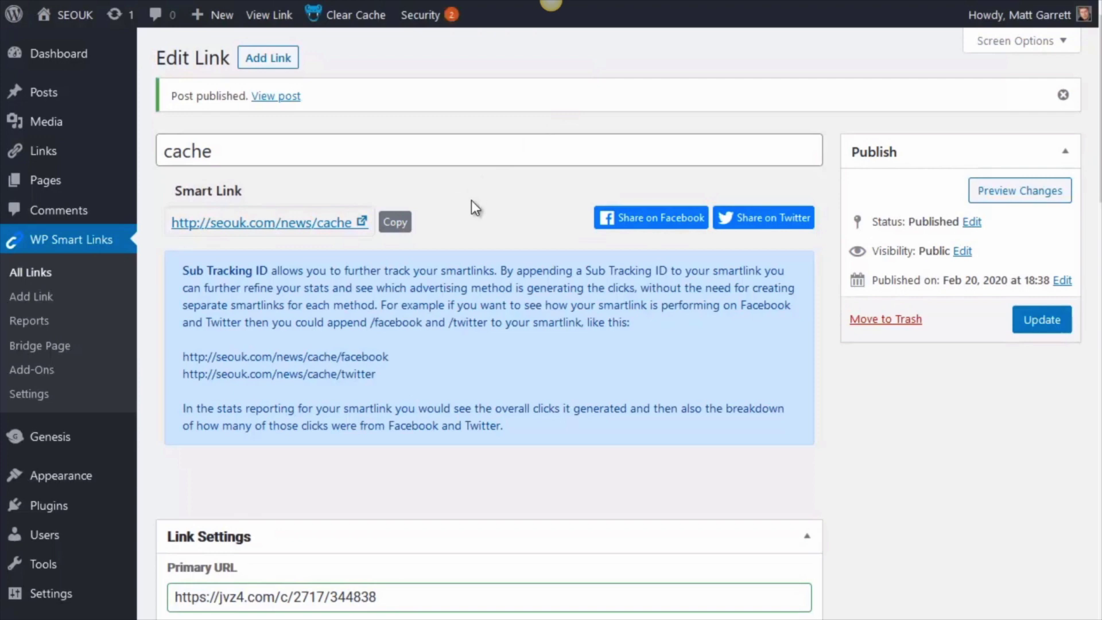
pyautogui.click(395, 223)
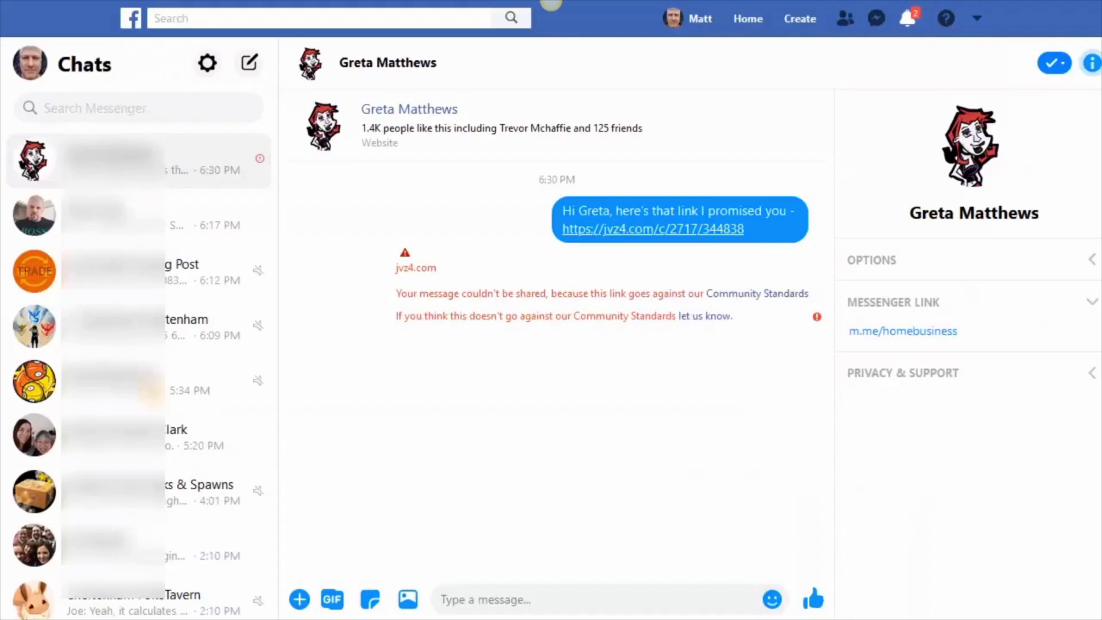
pyautogui.click(598, 594)
pyautogui.hotkey('ctrl', 'v')
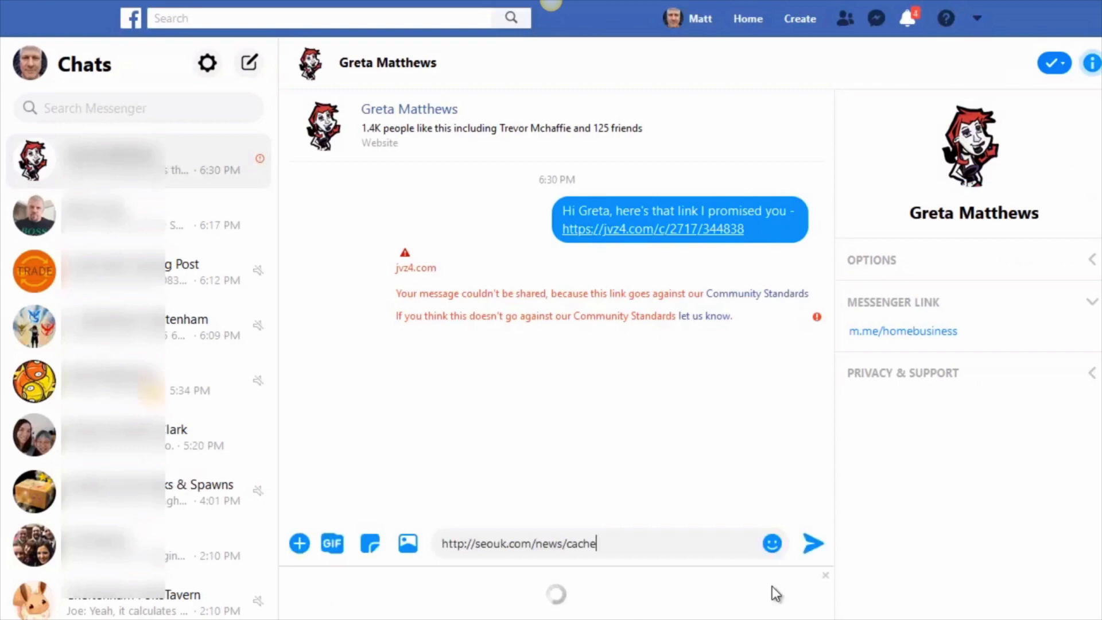
pyautogui.click(812, 545)
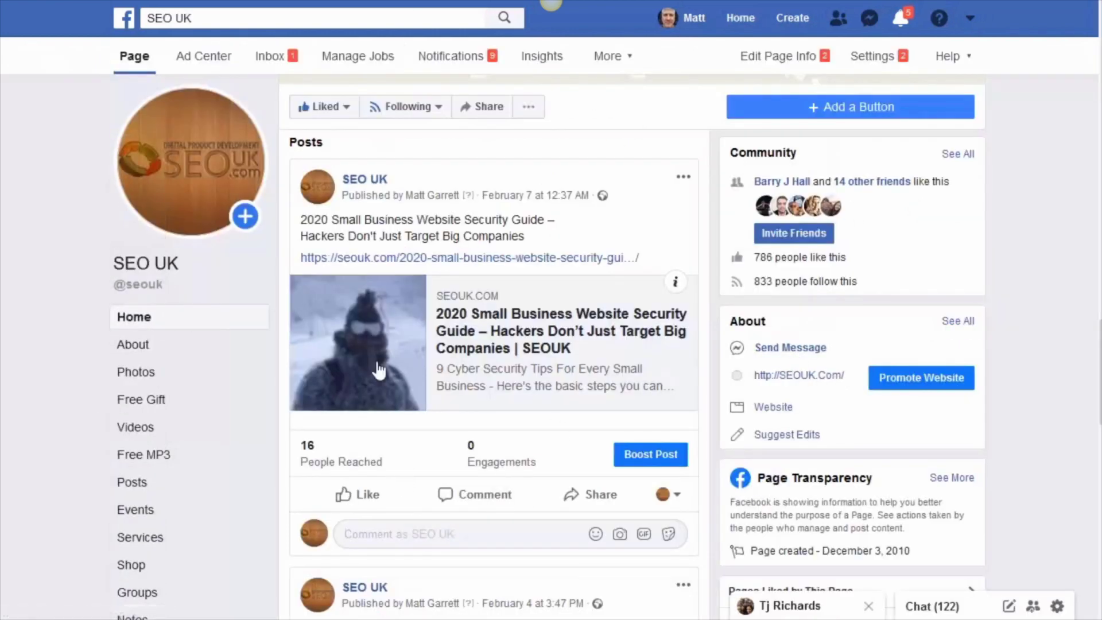
# Comment on the SEO UK security guide post with the seouk.com/news/cache link
pyautogui.click(417, 534)
pyautogui.write('Also Use ')
pyautogui.write('A Good')
pyautogui.write(' Cache Pl')
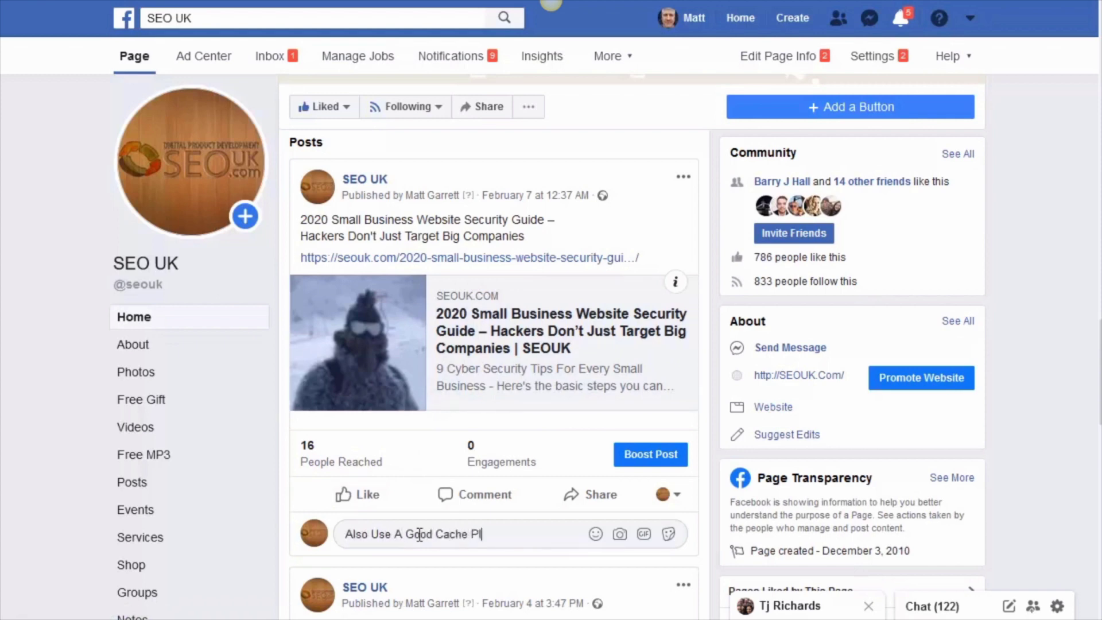
pyautogui.write('ugin -')
pyautogui.hotkey('ctrl', 'v')
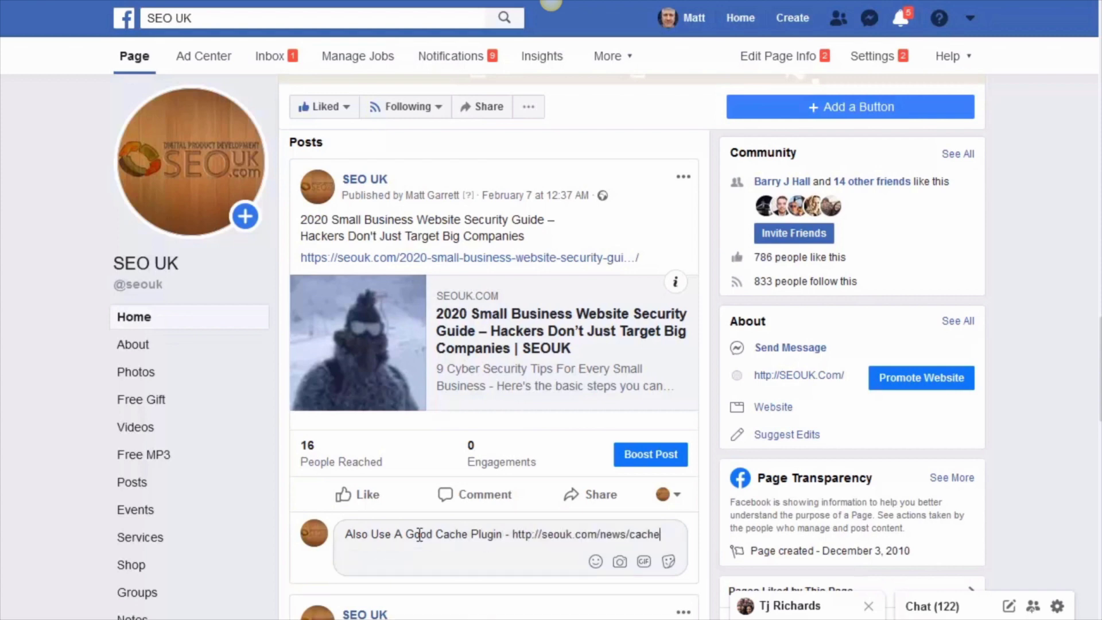
pyautogui.press('Return')
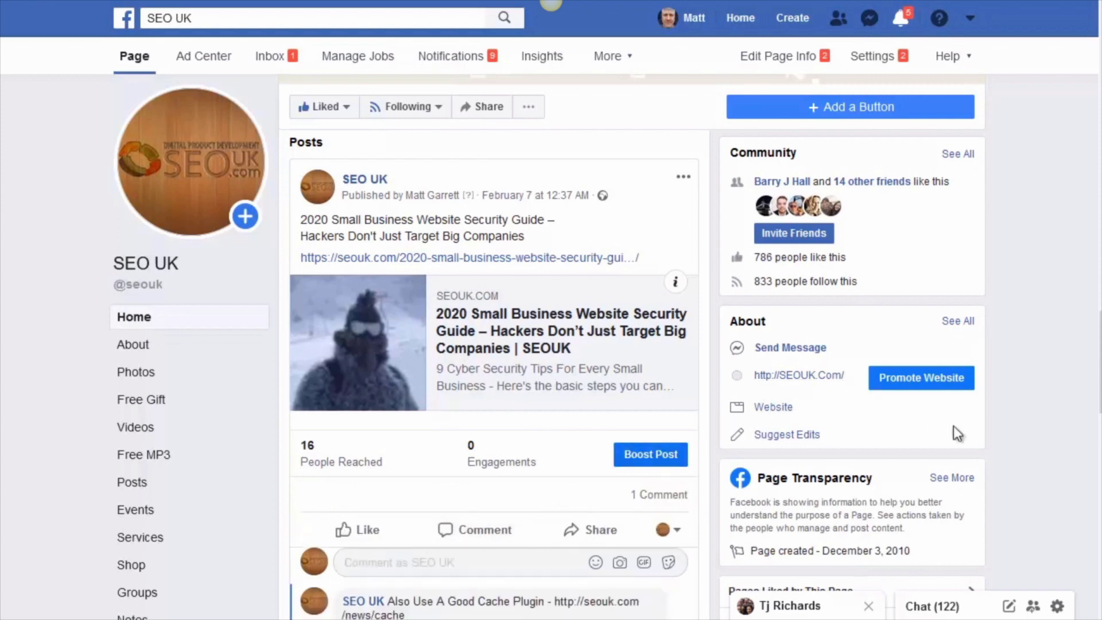
pyautogui.scroll(-3, 991, 428)
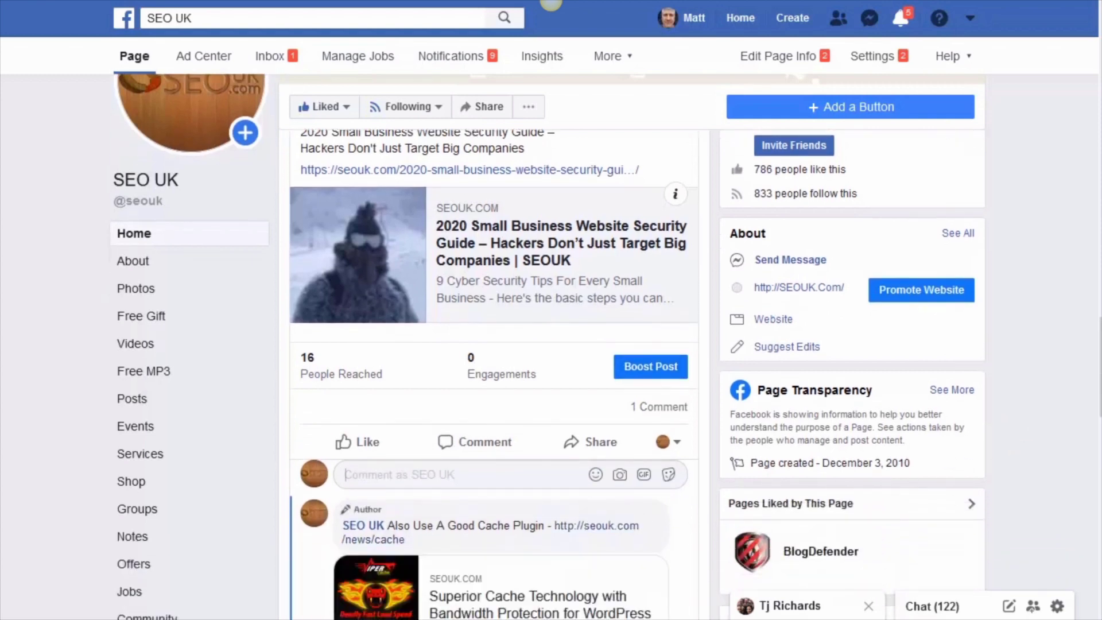
pyautogui.scroll(-2, 646, 439)
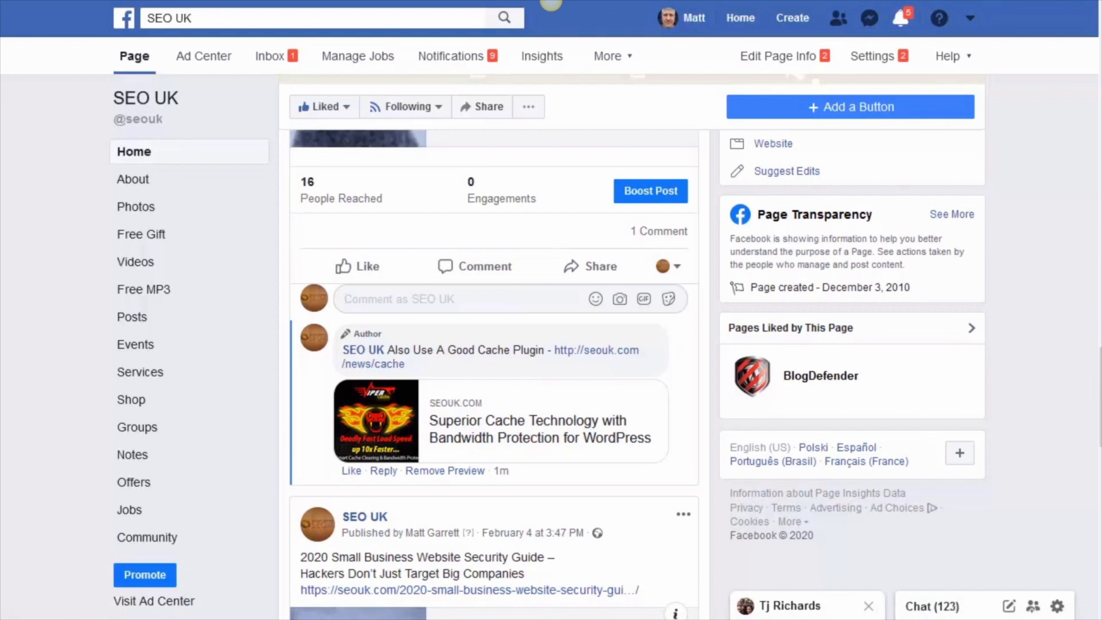
# Return to the WordPress Edit Link tab and scroll through the cache link's settings
pyautogui.hotkey('ctrl', 'Tab')
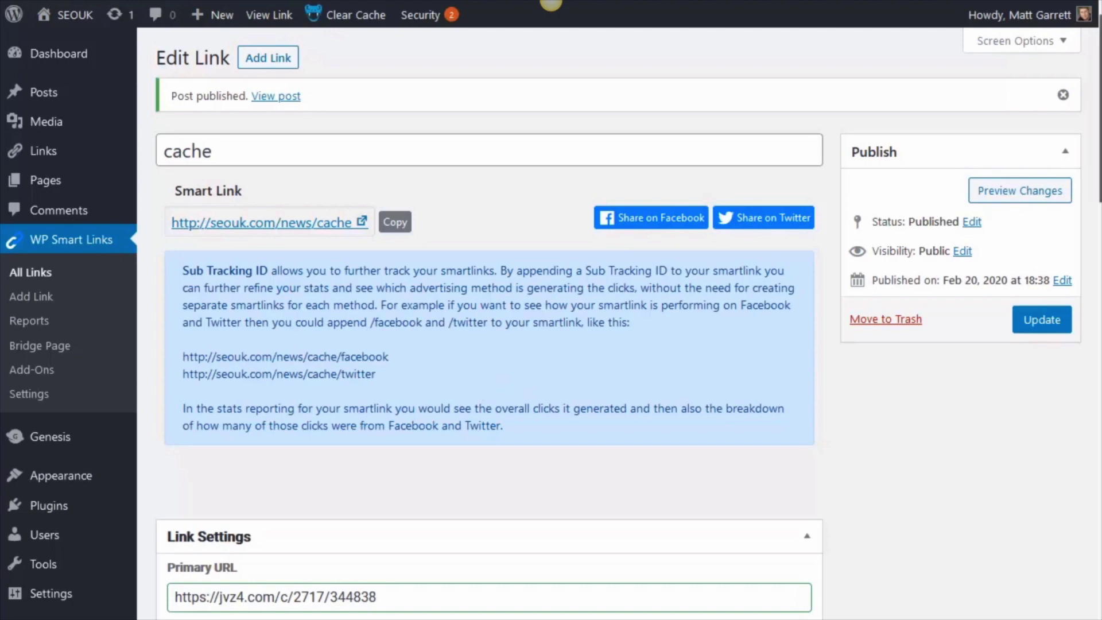
pyautogui.moveTo(1095, 103); pyautogui.dragTo(1095, 491)
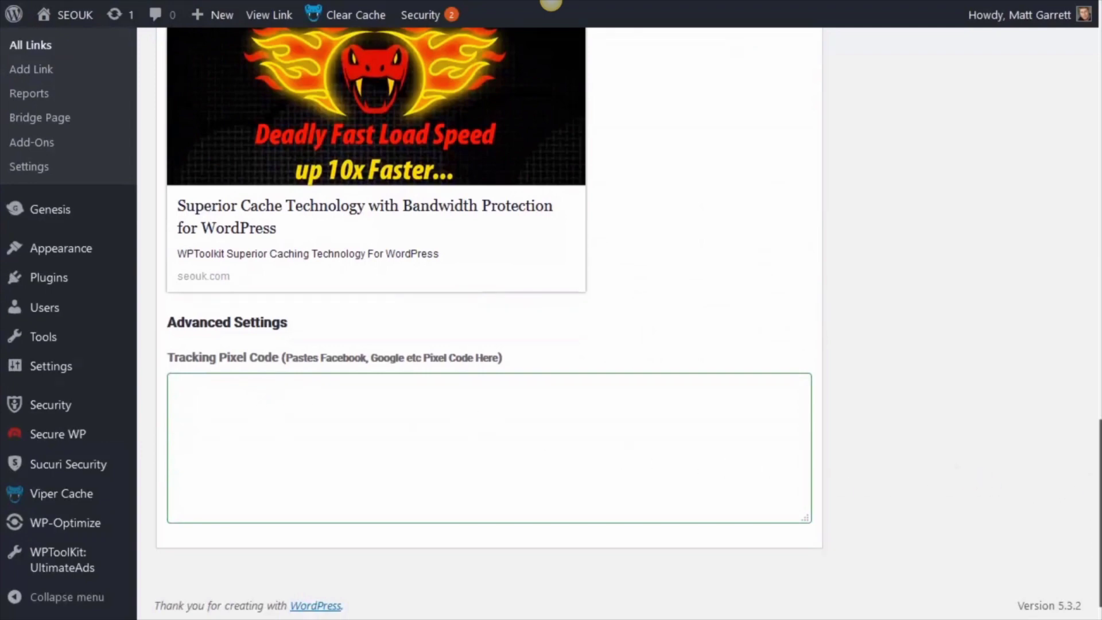
pyautogui.moveTo(1095, 492); pyautogui.dragTo(1078, 341)
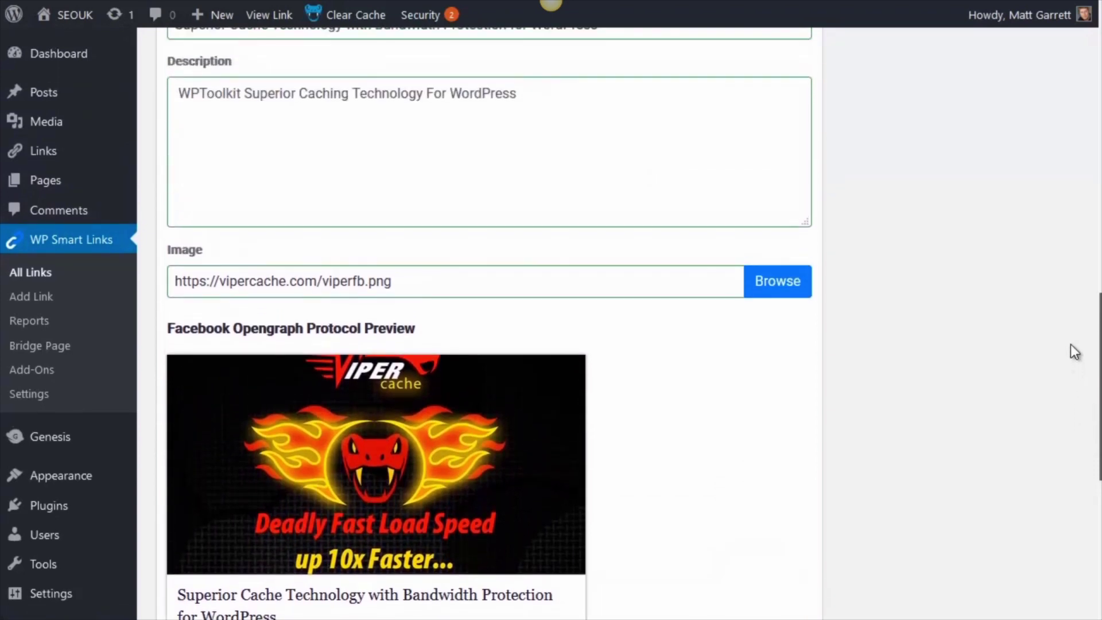
pyautogui.moveTo(1078, 341)
pyautogui.mouseDown()
pyautogui.moveTo(1081, 318)
pyautogui.moveTo(1092, 381)
pyautogui.mouseUp()
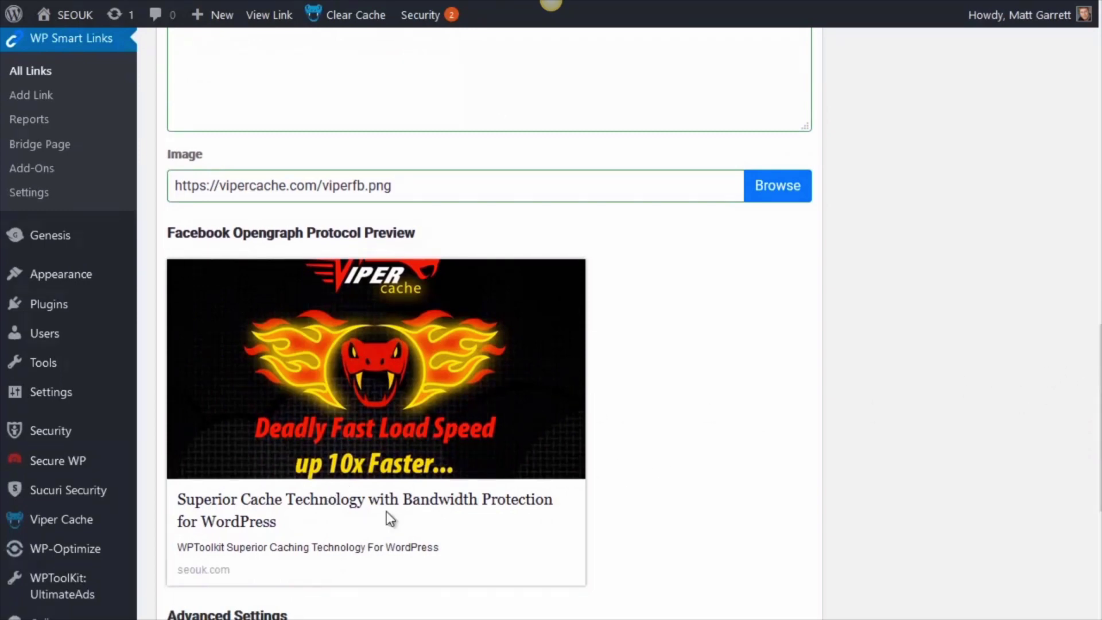
pyautogui.moveTo(1082, 388); pyautogui.dragTo(1082, 207)
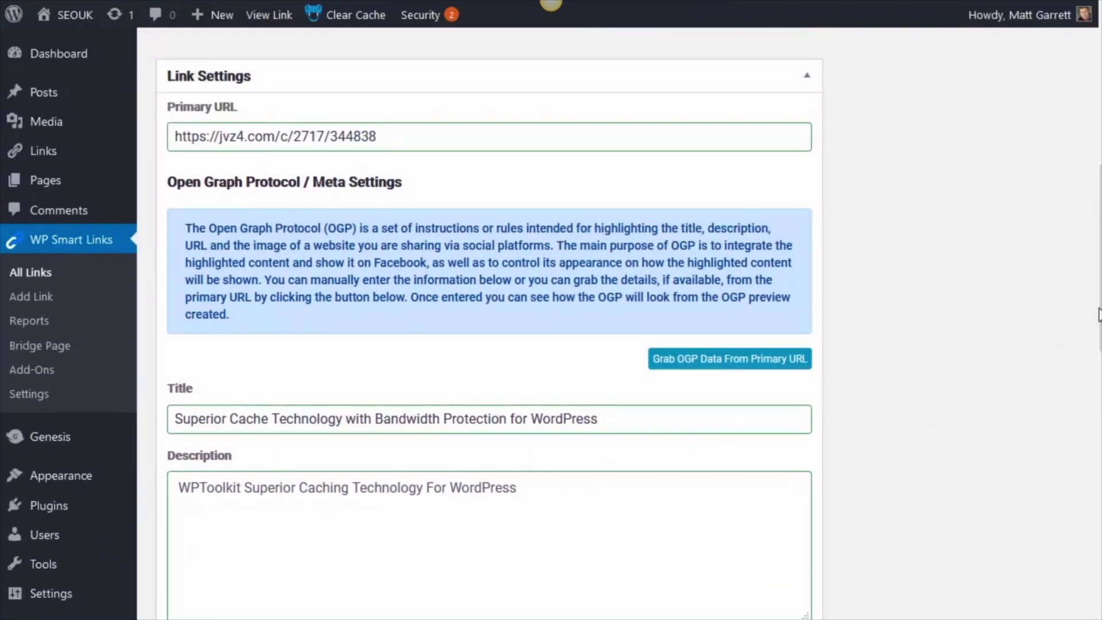
pyautogui.moveTo(1096, 327); pyautogui.dragTo(1095, 310)
pyautogui.moveTo(1096, 259); pyautogui.dragTo(1089, 164)
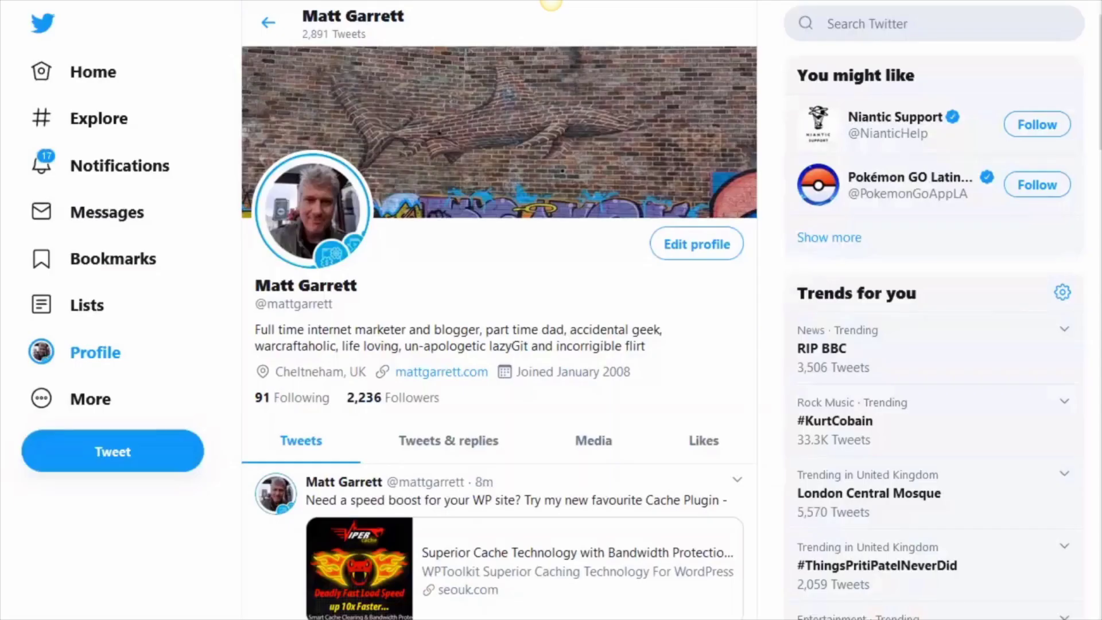
pyautogui.scroll(-4, 433, 311)
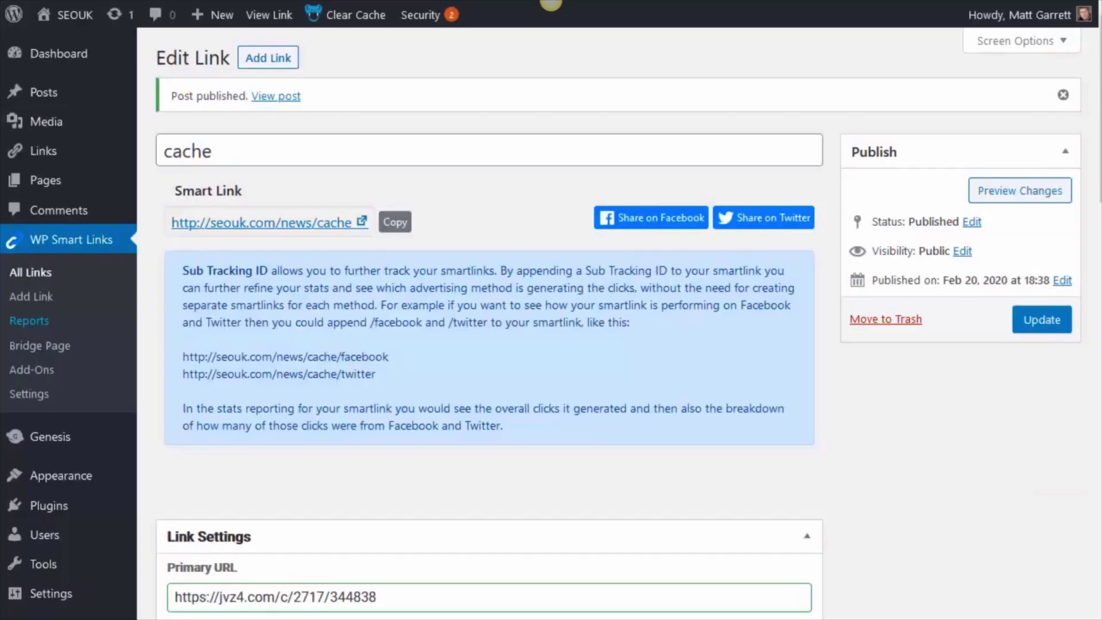
# Open Reports under WP Smart Links in the WordPress sidebar
pyautogui.click(30, 321)
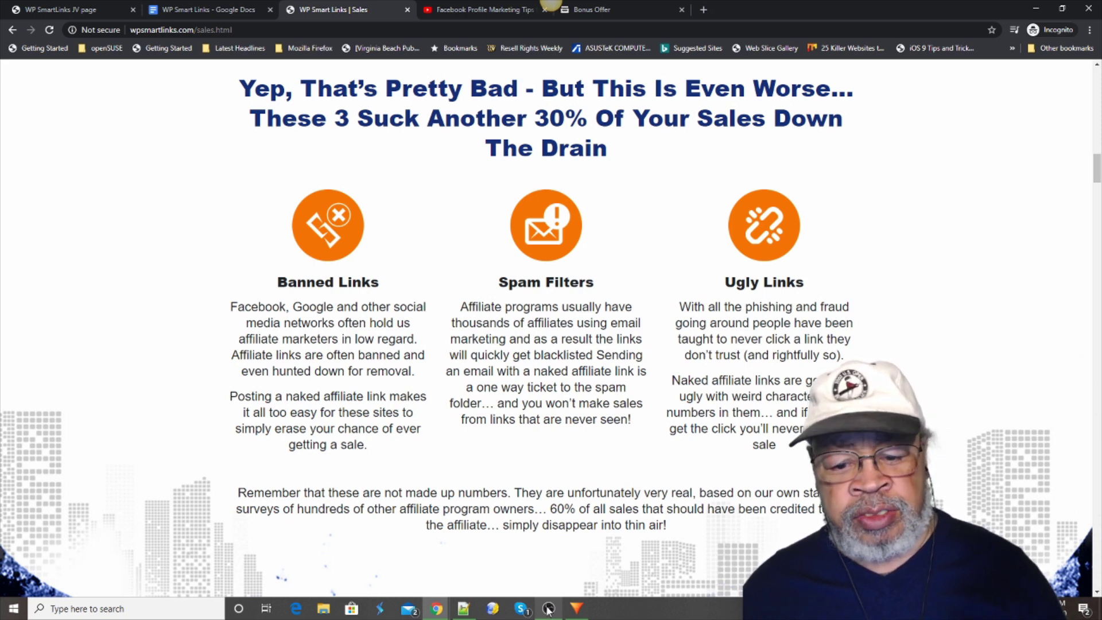
pyautogui.scroll(-3, 551, 345)
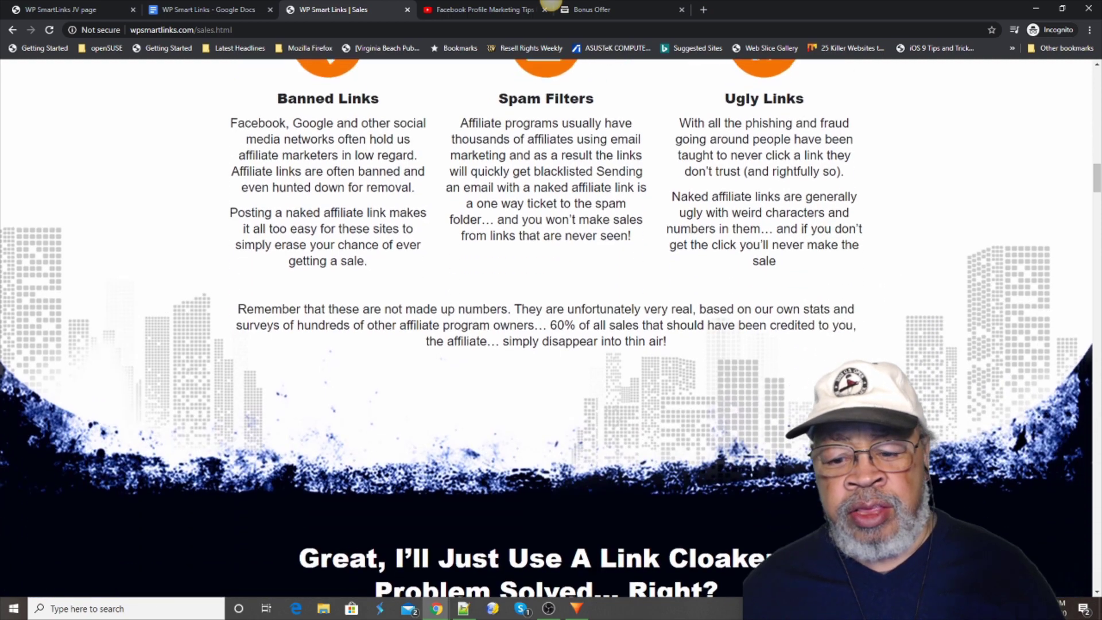
pyautogui.scroll(-3, 552, 345)
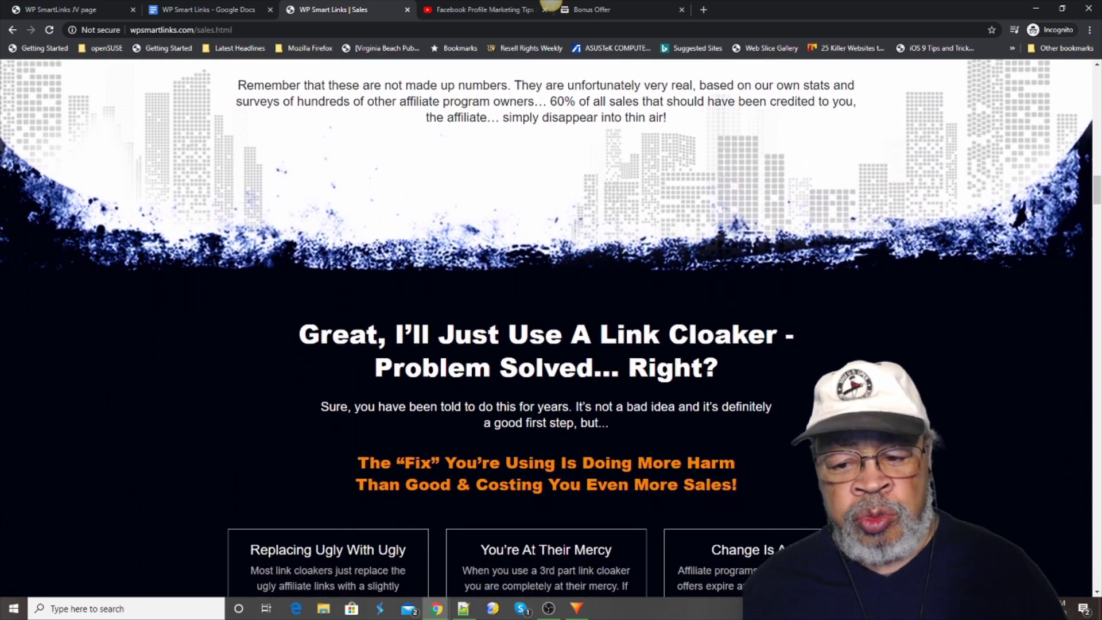
pyautogui.scroll(-3, 551, 345)
pyautogui.scroll(-1, 552, 345)
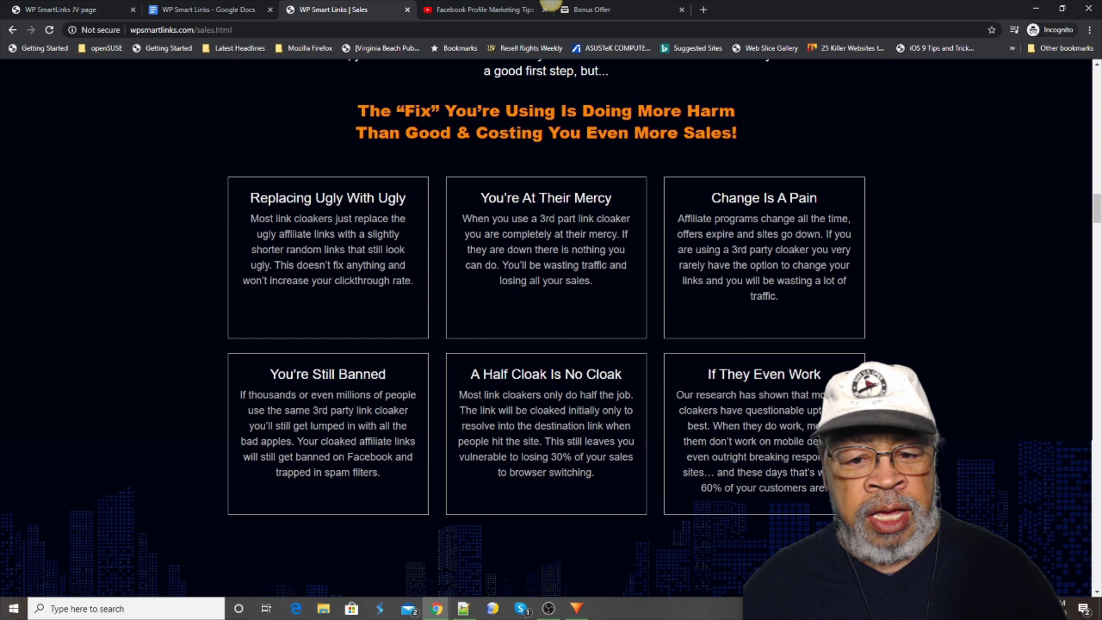
pyautogui.scroll(-8, 551, 345)
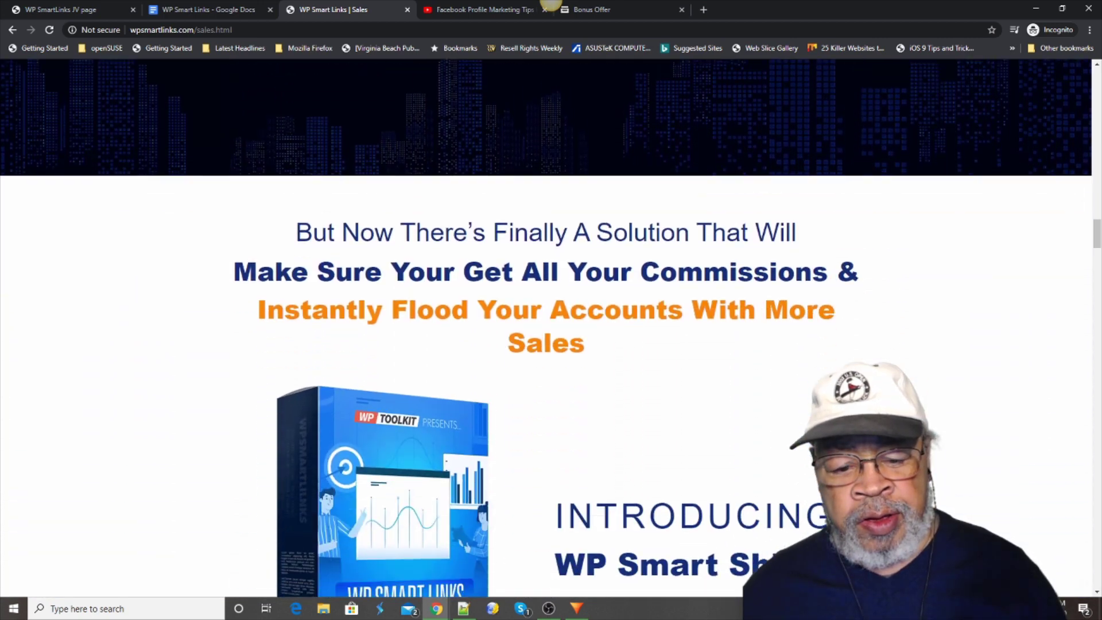
pyautogui.scroll(-4, 551, 344)
pyautogui.scroll(-4, 552, 344)
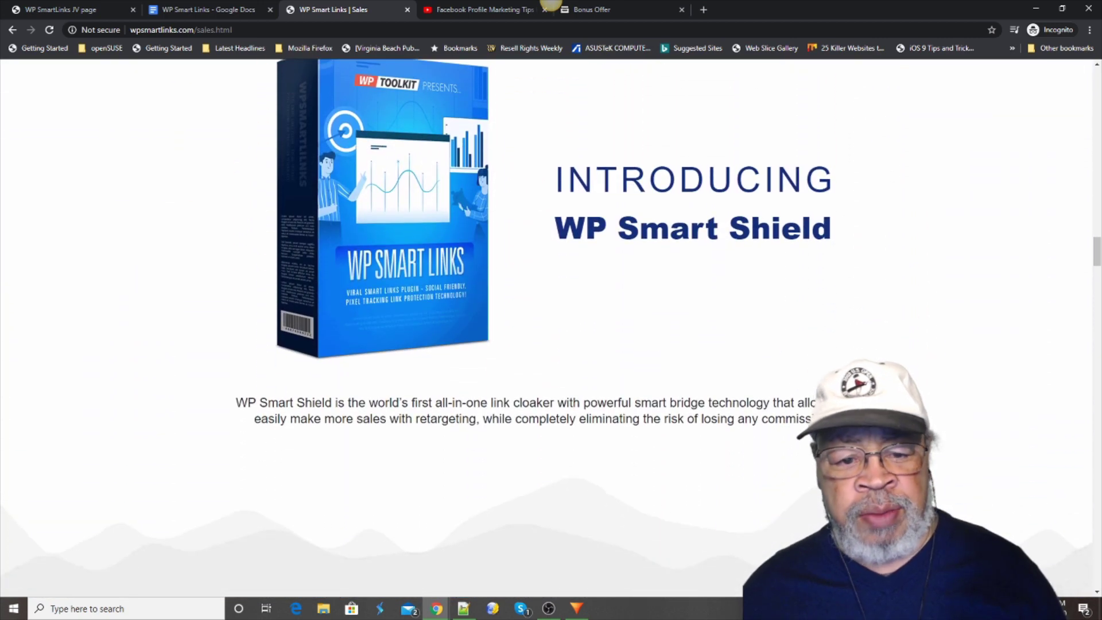
pyautogui.scroll(-2, 552, 344)
pyautogui.scroll(-1, 551, 344)
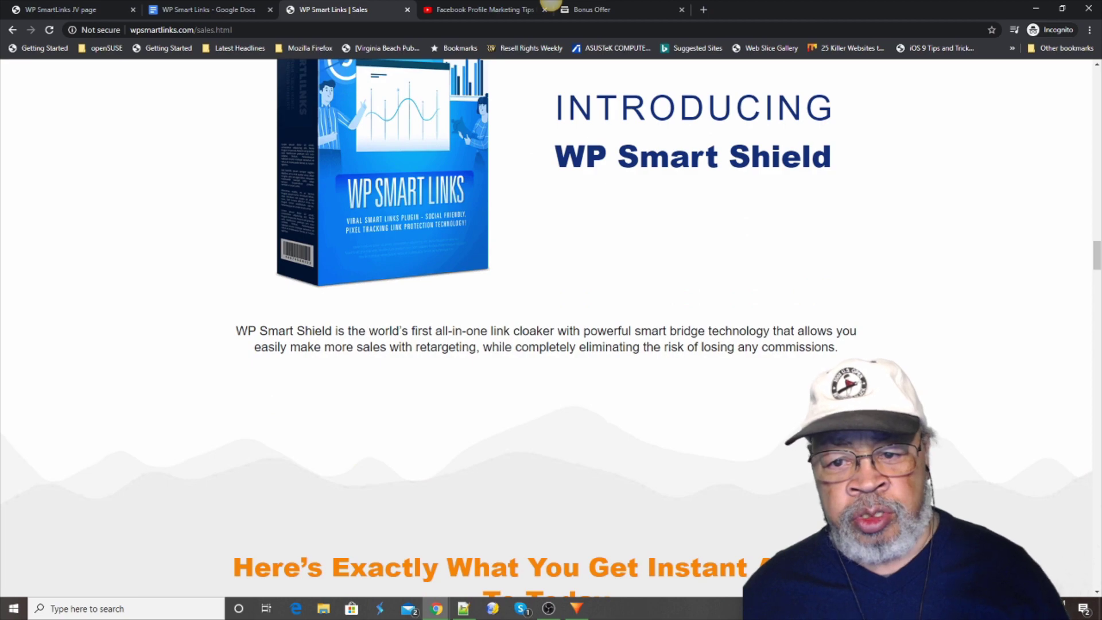
pyautogui.scroll(-2, 552, 344)
pyautogui.scroll(-3, 551, 345)
pyautogui.scroll(-2, 551, 345)
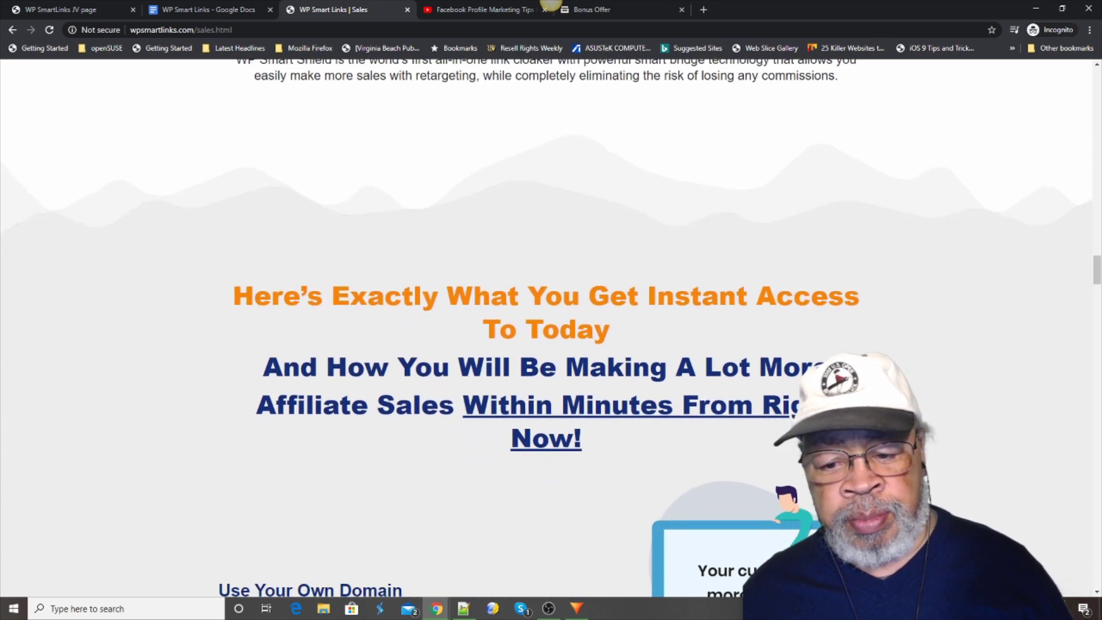
pyautogui.scroll(-3, 551, 344)
pyautogui.scroll(-4, 551, 344)
pyautogui.scroll(-2, 551, 345)
pyautogui.scroll(-3, 551, 344)
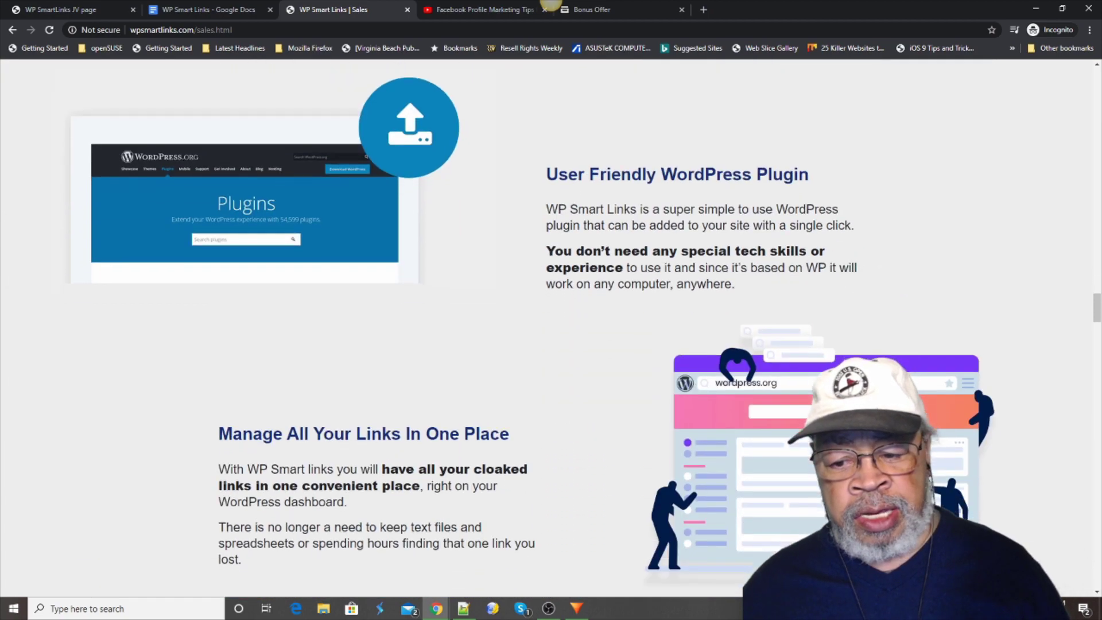
pyautogui.scroll(-3, 552, 344)
pyautogui.scroll(-3, 551, 345)
pyautogui.scroll(-2, 551, 345)
pyautogui.scroll(-3, 551, 344)
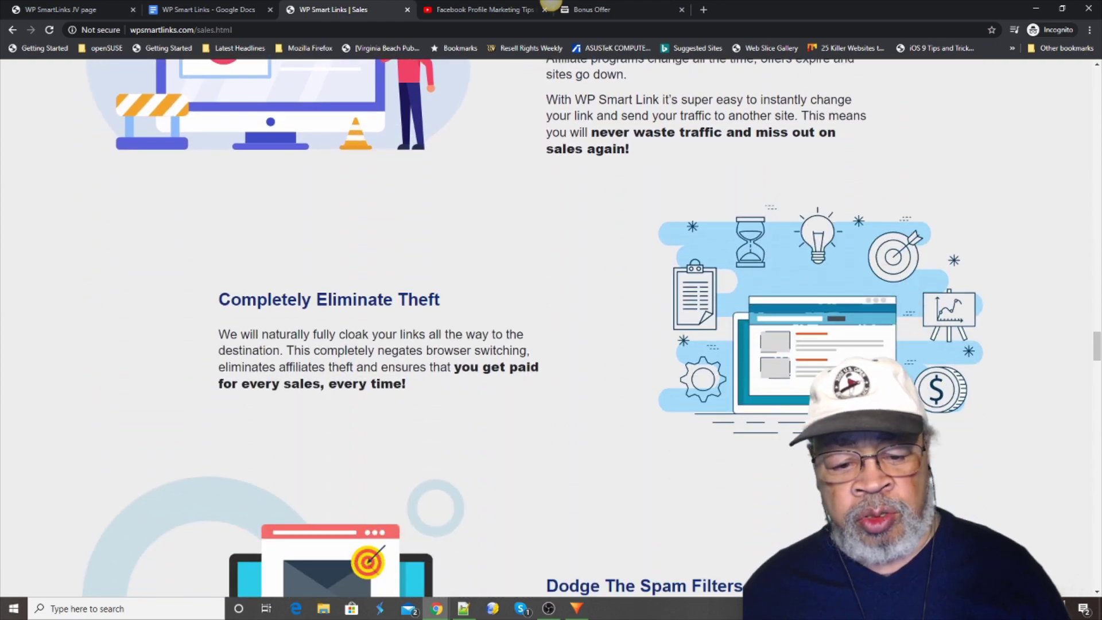
pyautogui.scroll(-3, 551, 345)
pyautogui.scroll(-3, 552, 345)
pyautogui.scroll(-3, 551, 344)
pyautogui.scroll(-1, 551, 344)
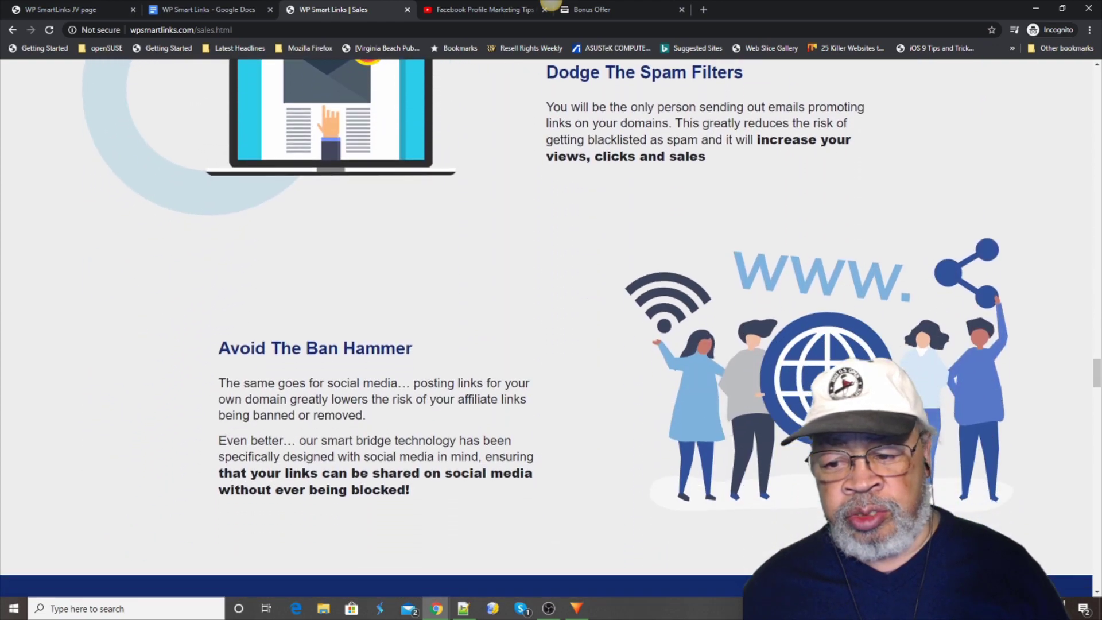
pyautogui.scroll(-3, 552, 345)
pyautogui.scroll(-3, 551, 345)
pyautogui.scroll(-3, 552, 346)
pyautogui.scroll(-2, 552, 345)
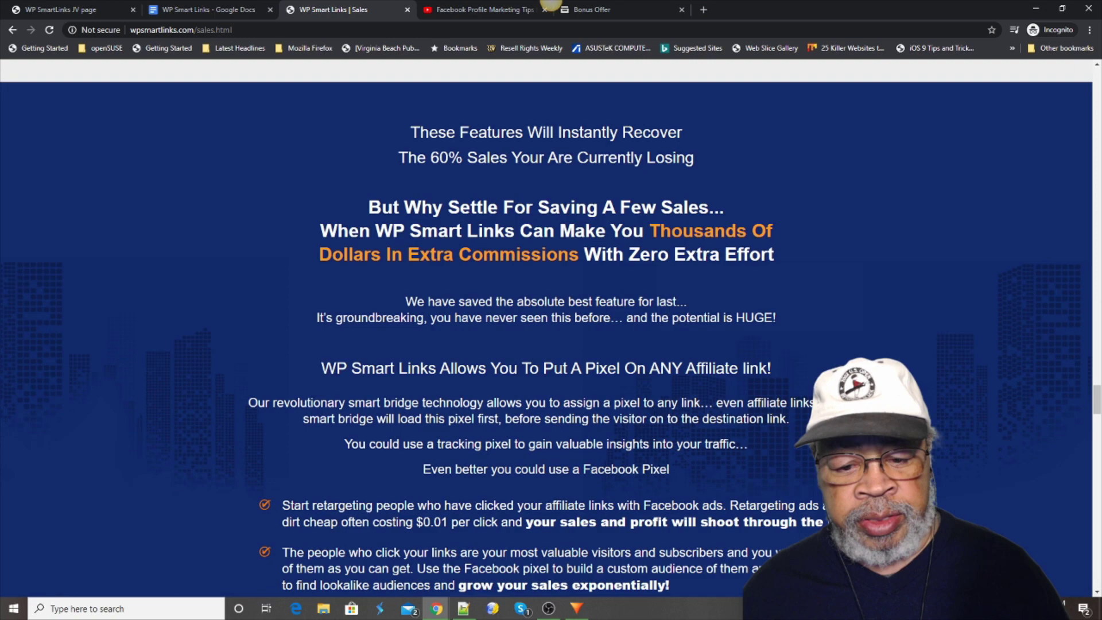
pyautogui.scroll(-2, 551, 345)
pyautogui.scroll(-3, 551, 345)
pyautogui.scroll(-2, 552, 345)
pyautogui.scroll(-3, 551, 345)
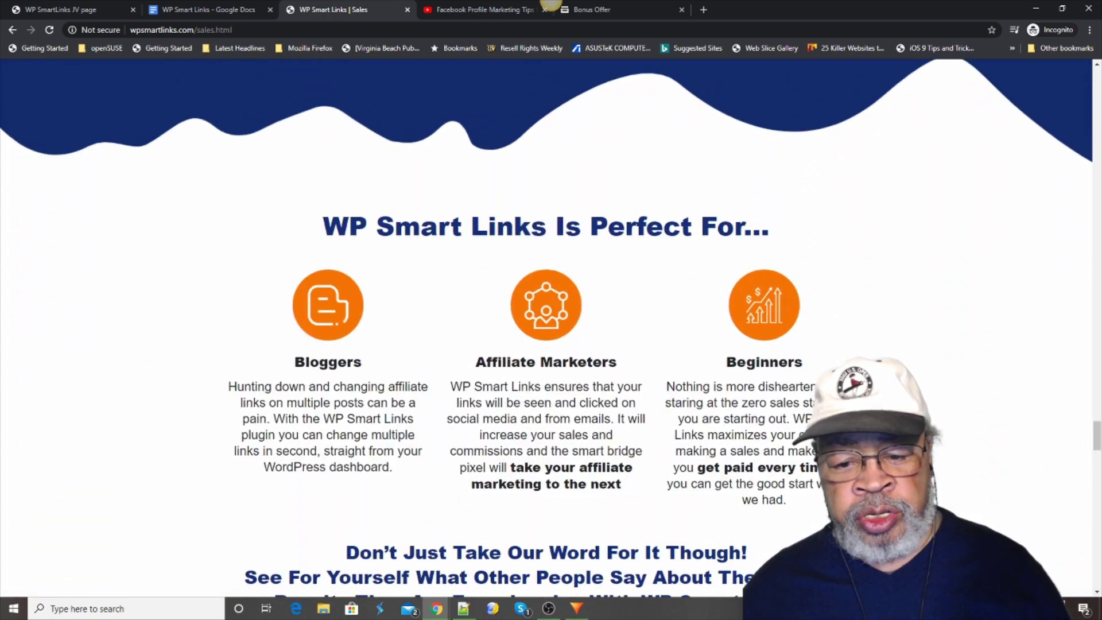
pyautogui.scroll(-3, 551, 344)
pyautogui.scroll(-3, 552, 344)
pyautogui.scroll(-3, 551, 344)
pyautogui.scroll(-3, 552, 344)
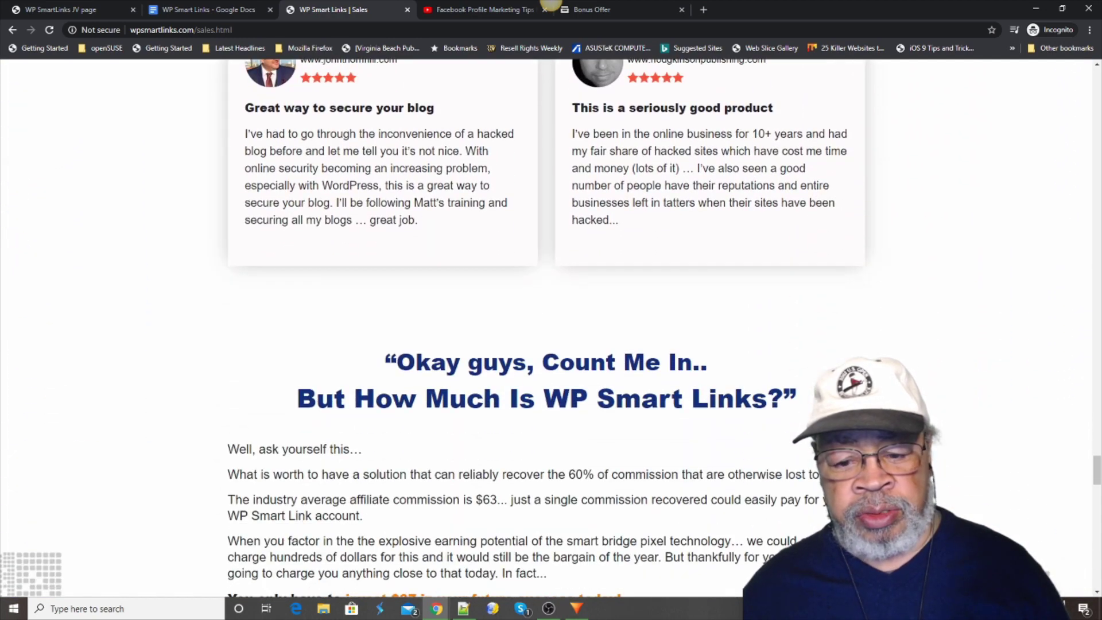
pyautogui.scroll(-3, 551, 345)
pyautogui.scroll(-3, 551, 345)
pyautogui.scroll(-3, 551, 344)
pyautogui.scroll(-3, 552, 344)
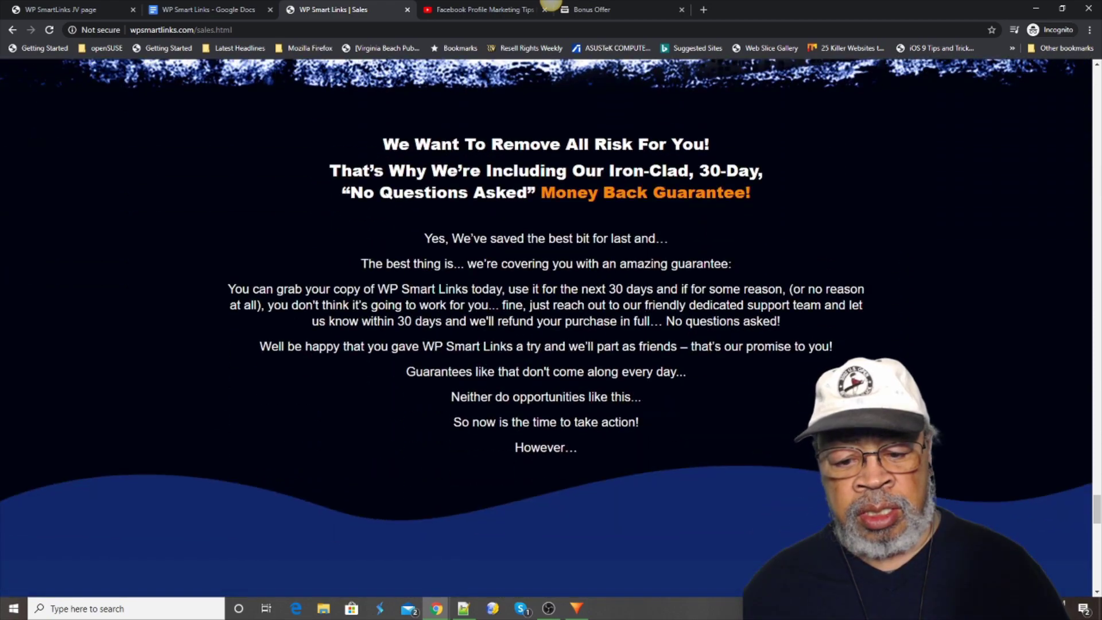
pyautogui.scroll(-3, 552, 345)
pyautogui.scroll(-4, 552, 345)
pyautogui.scroll(-1, 552, 345)
pyautogui.scroll(-3, 552, 344)
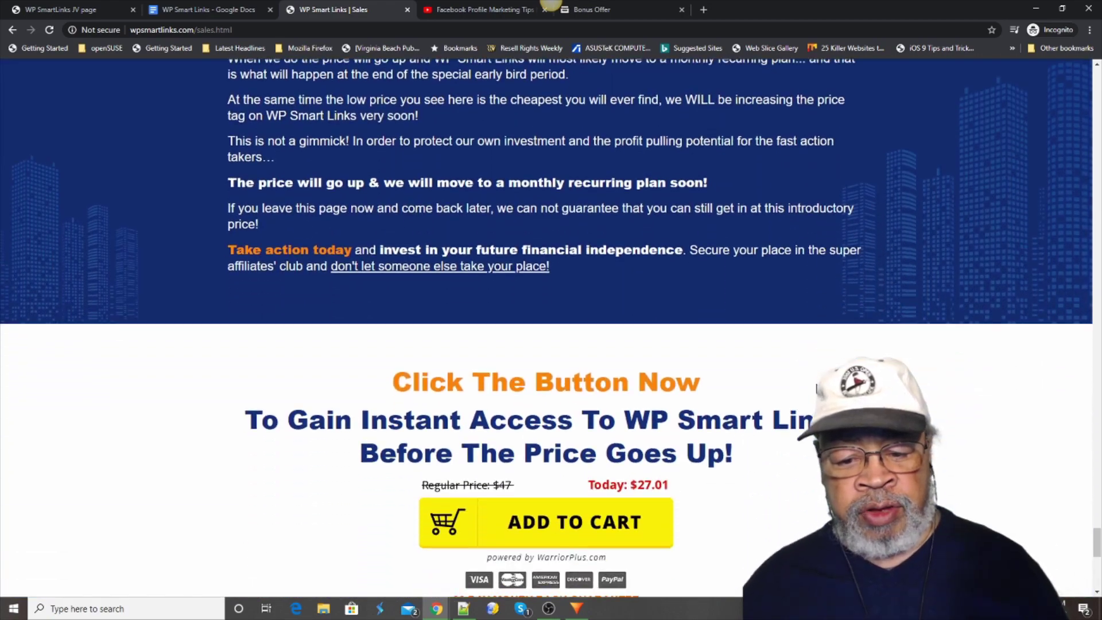
pyautogui.scroll(-1, 552, 345)
pyautogui.scroll(-1, 818, 383)
pyautogui.scroll(-3, 817, 384)
pyautogui.scroll(-2, 817, 383)
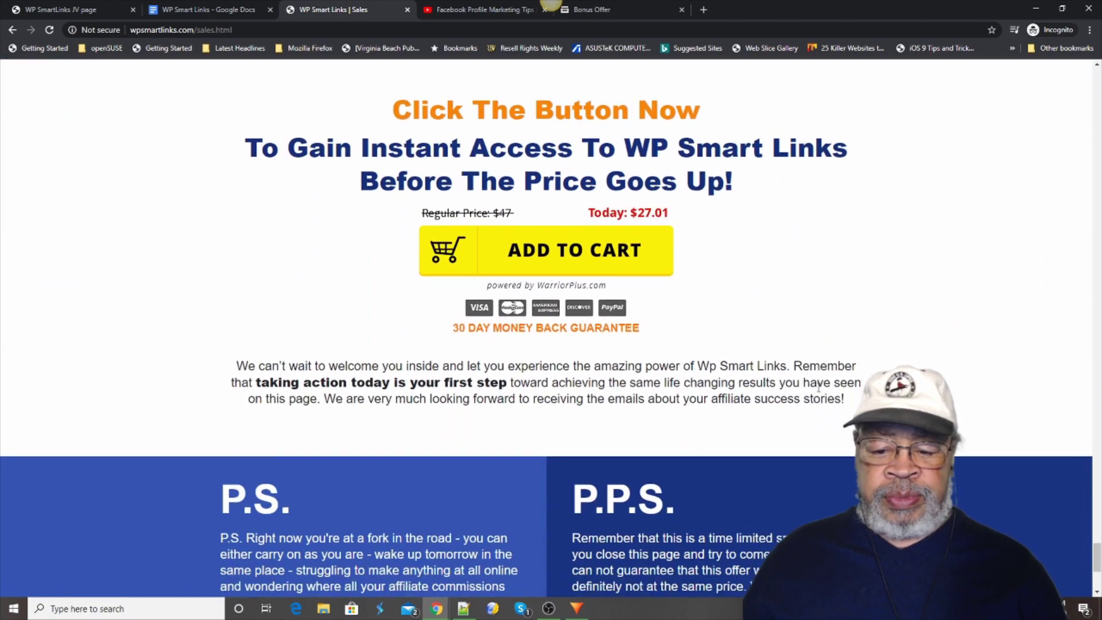
pyautogui.scroll(-4, 818, 384)
pyautogui.scroll(-1, 818, 392)
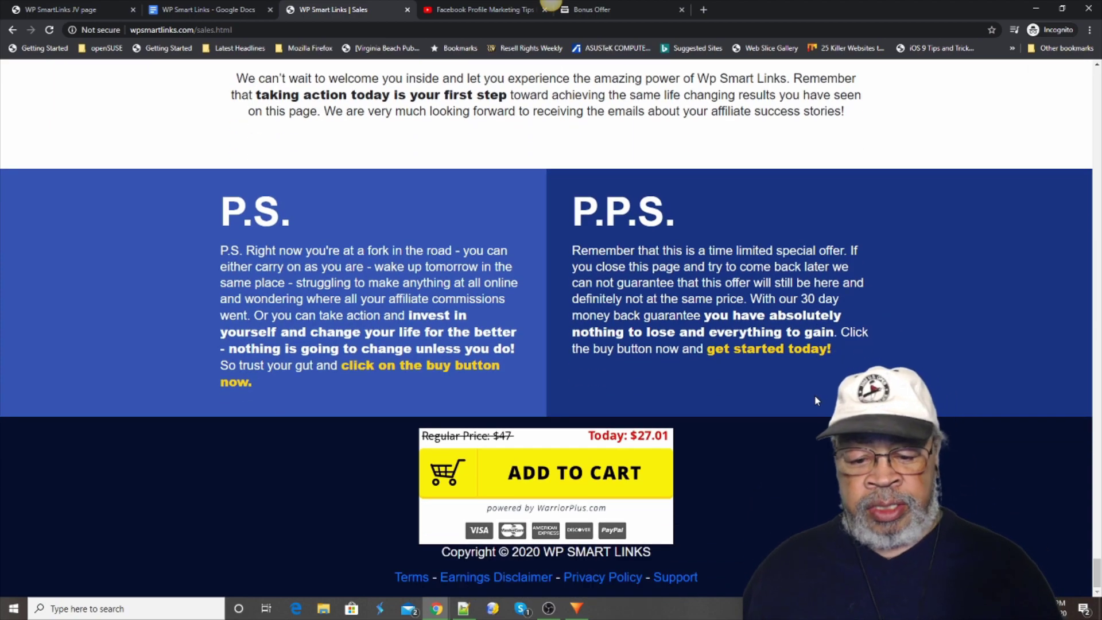
pyautogui.scroll(1, 817, 392)
pyautogui.scroll(4, 814, 396)
pyautogui.scroll(3, 813, 395)
pyautogui.scroll(2, 813, 395)
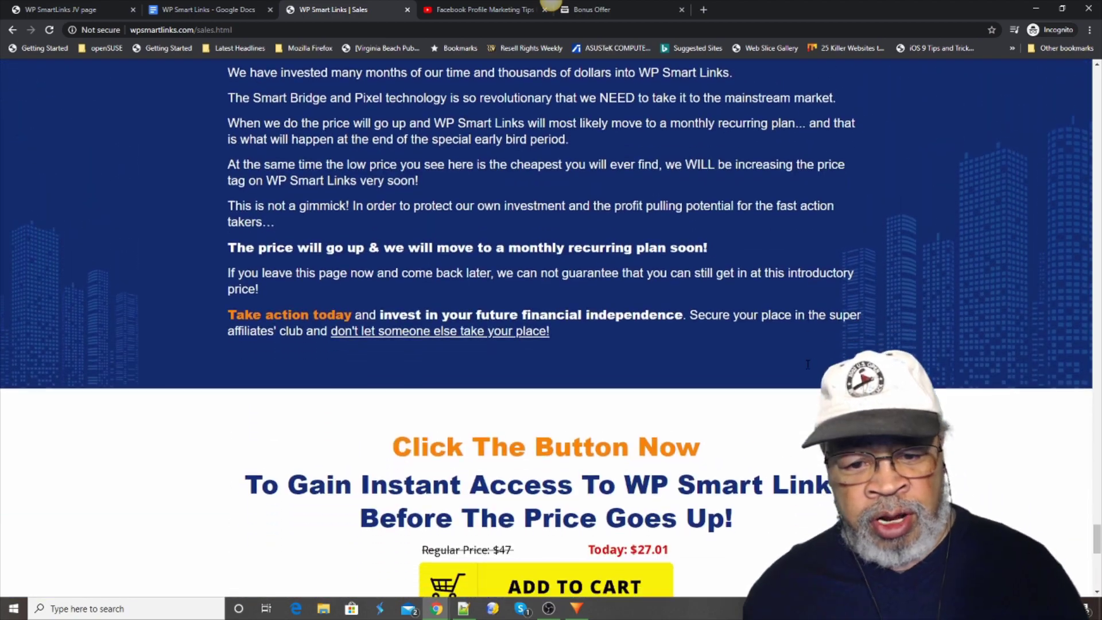
pyautogui.scroll(-2, 809, 371)
pyautogui.scroll(-3, 809, 371)
pyautogui.scroll(-1, 810, 371)
pyautogui.scroll(3, 810, 371)
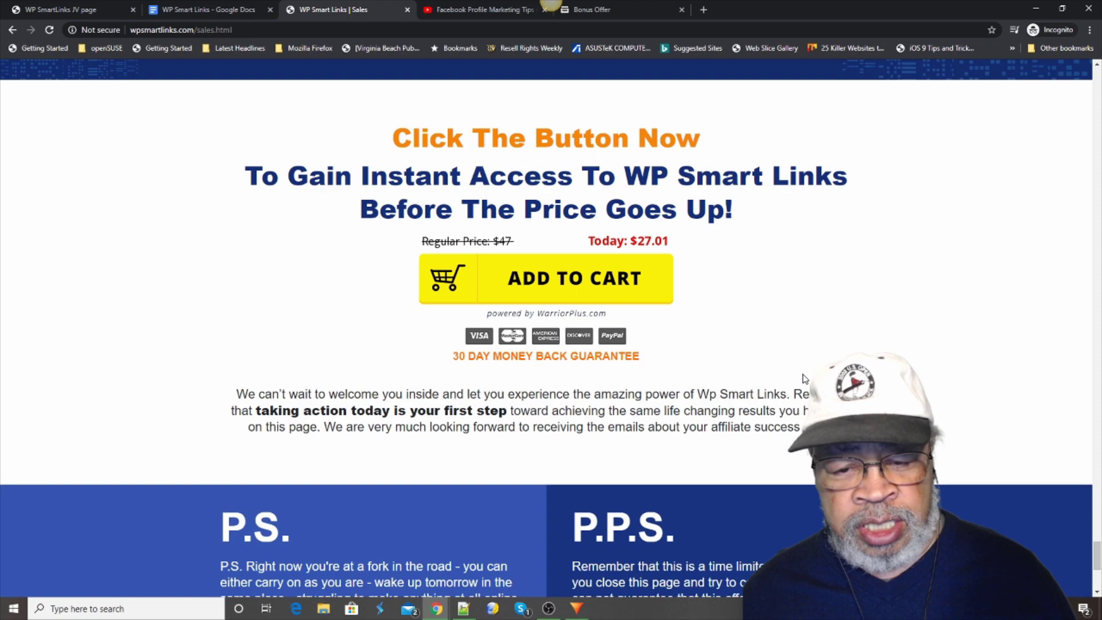
pyautogui.scroll(3, 804, 379)
pyautogui.scroll(3, 804, 380)
pyautogui.scroll(3, 805, 379)
pyautogui.scroll(3, 804, 379)
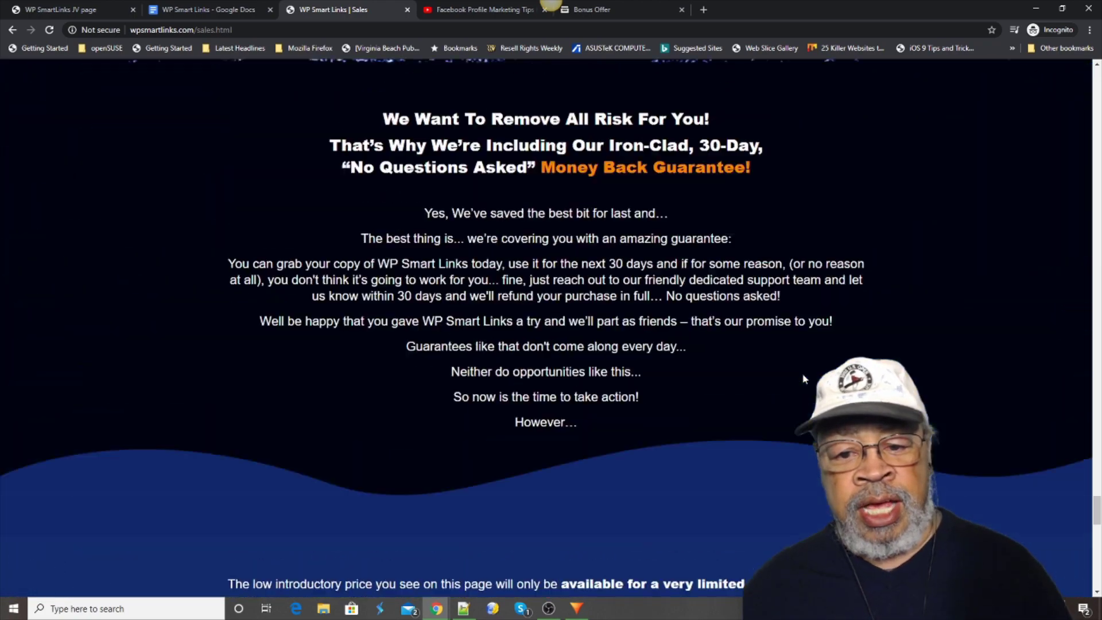
pyautogui.scroll(2, 803, 374)
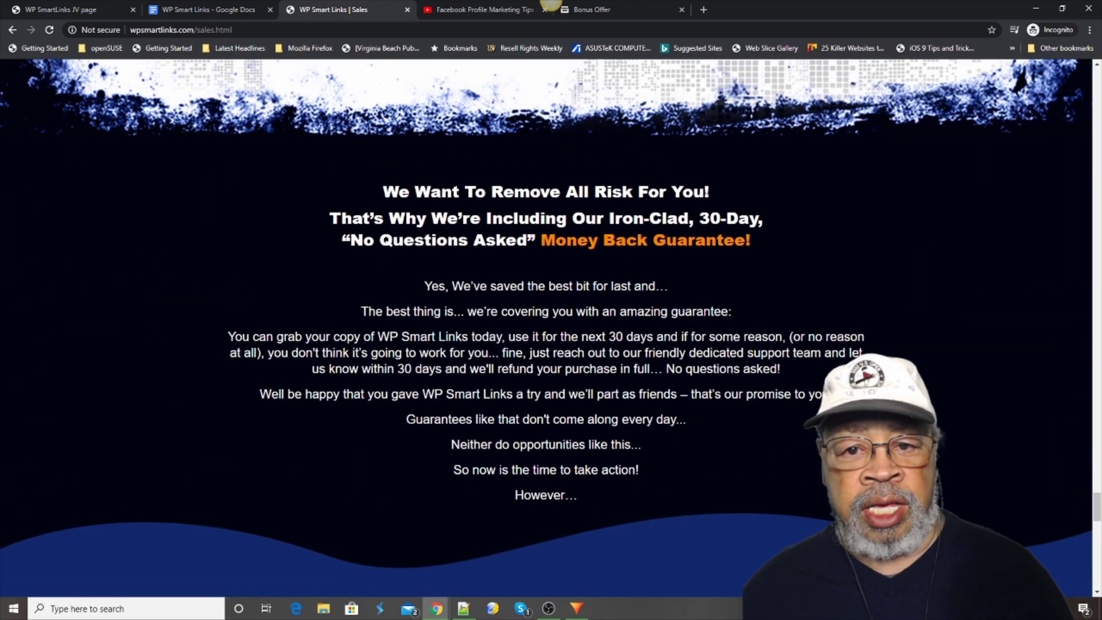
# Switch to the Bonus Offer tab with the Super Keen WP SmartLinks bonus page
pyautogui.click(623, 10)
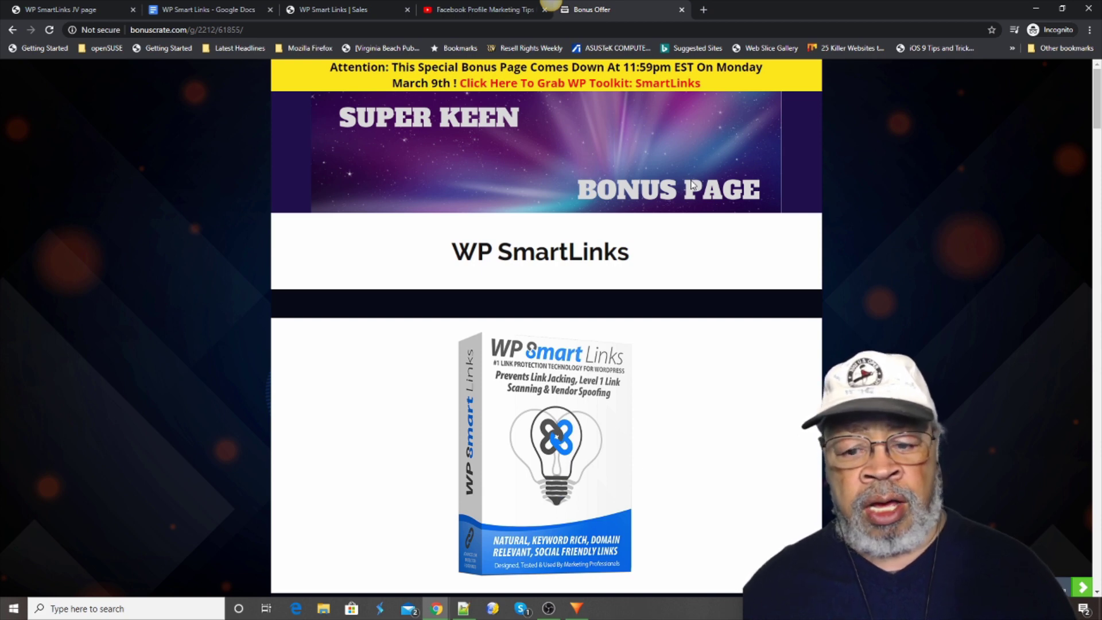
pyautogui.scroll(-3, 694, 185)
pyautogui.scroll(-2, 694, 185)
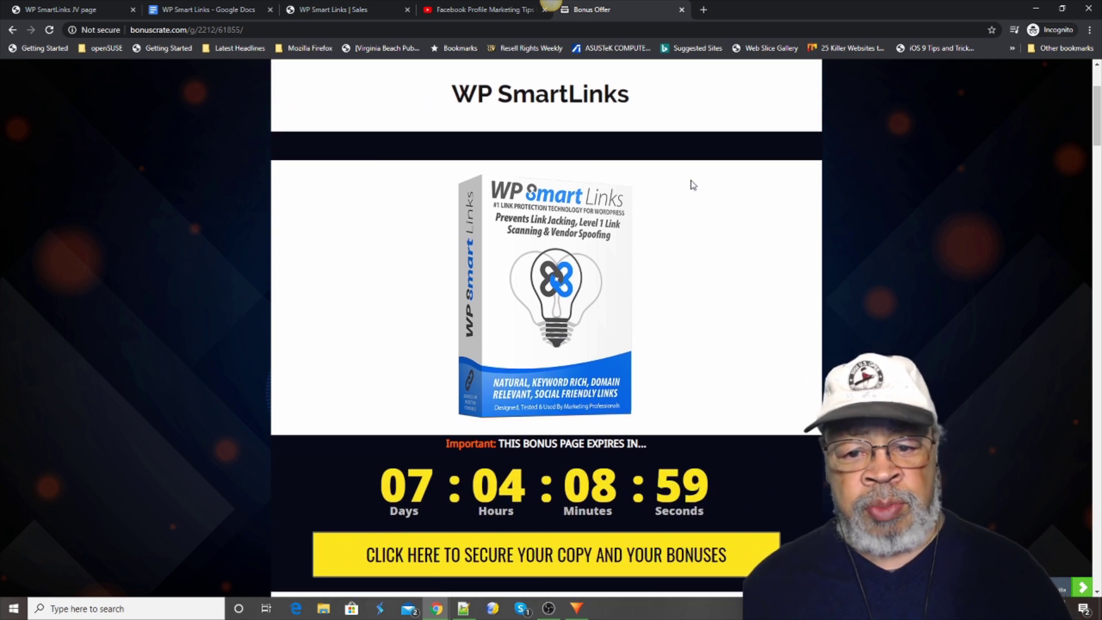
pyautogui.scroll(-3, 693, 185)
pyautogui.scroll(-3, 693, 185)
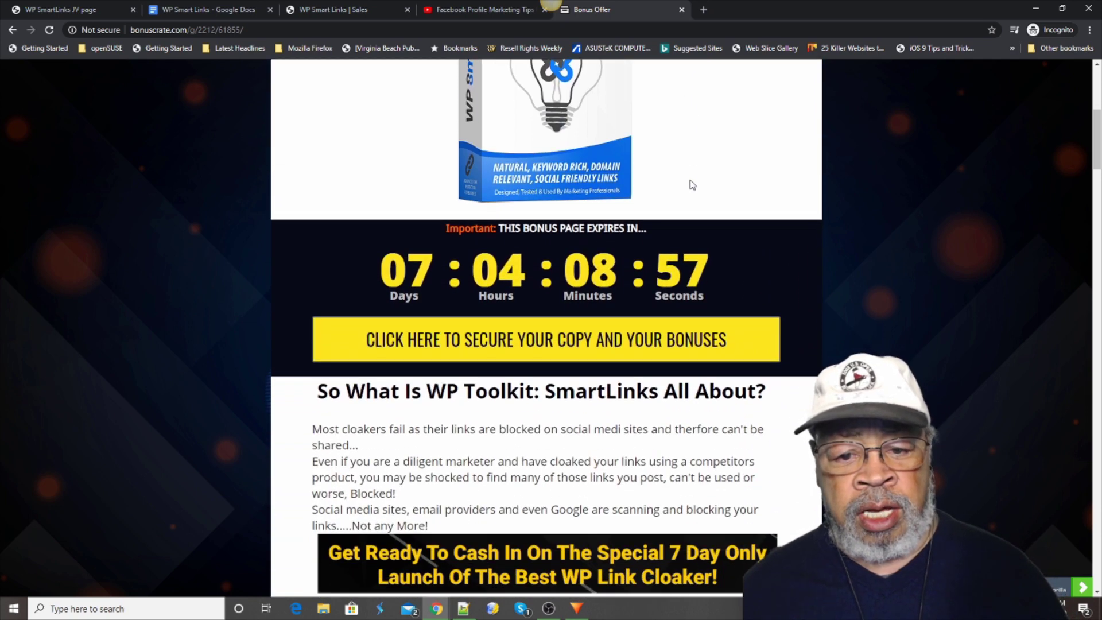
pyautogui.scroll(-2, 694, 185)
pyautogui.scroll(-3, 694, 185)
pyautogui.scroll(-2, 694, 186)
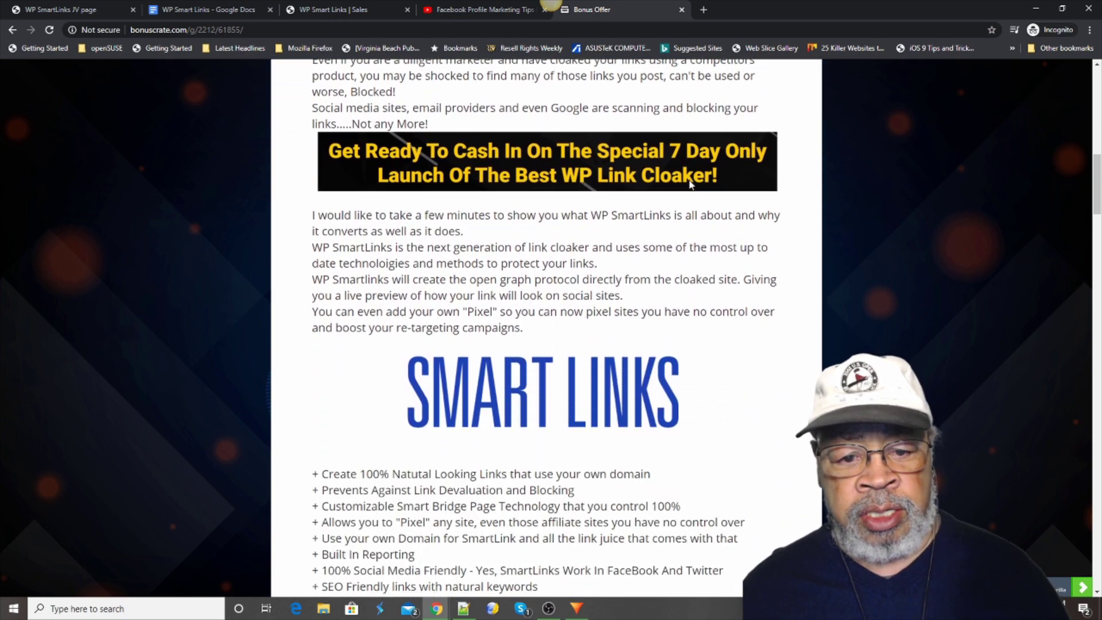
pyautogui.scroll(-1, 694, 186)
pyautogui.scroll(1, 690, 184)
pyautogui.scroll(-1, 691, 185)
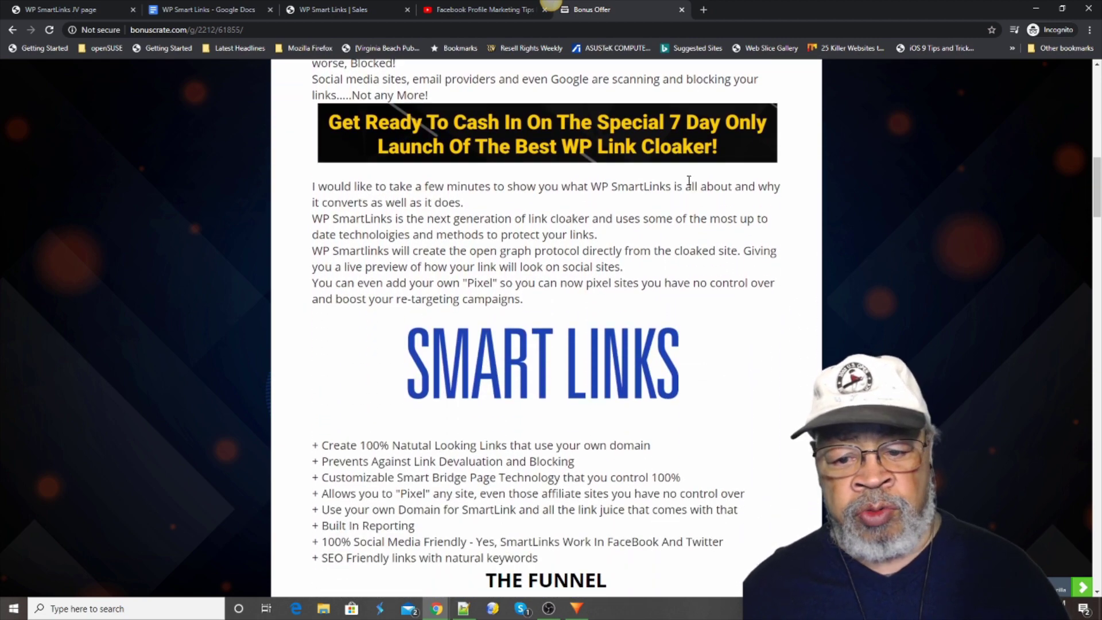
pyautogui.scroll(-1, 691, 185)
pyautogui.scroll(-2, 686, 182)
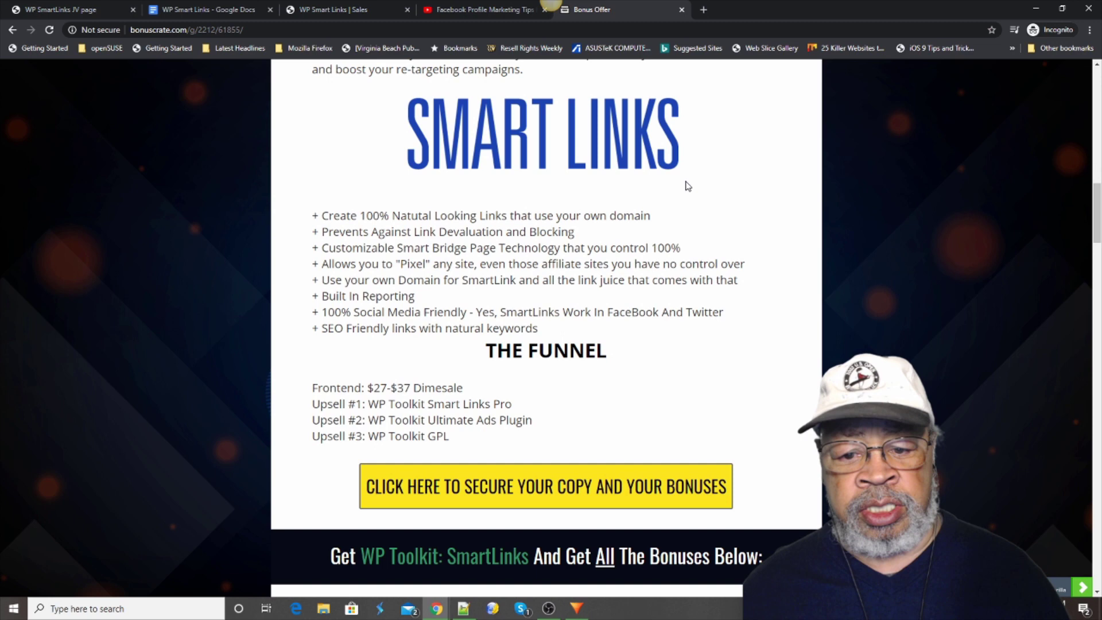
pyautogui.scroll(-1, 687, 183)
pyautogui.scroll(-1, 686, 185)
pyautogui.scroll(-1, 687, 186)
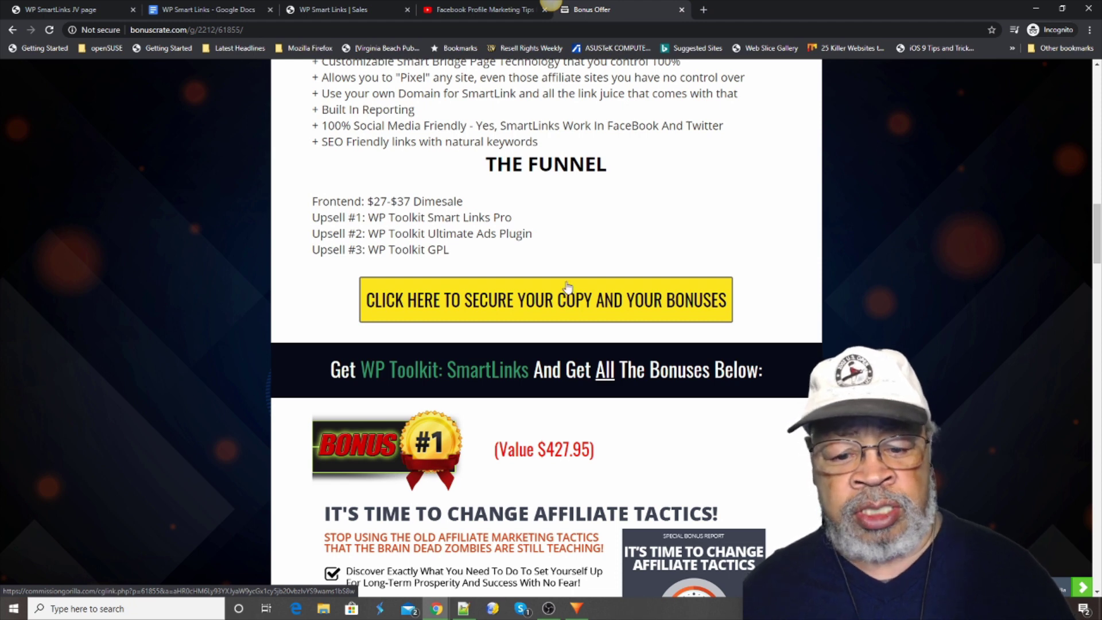
pyautogui.scroll(-3, 563, 285)
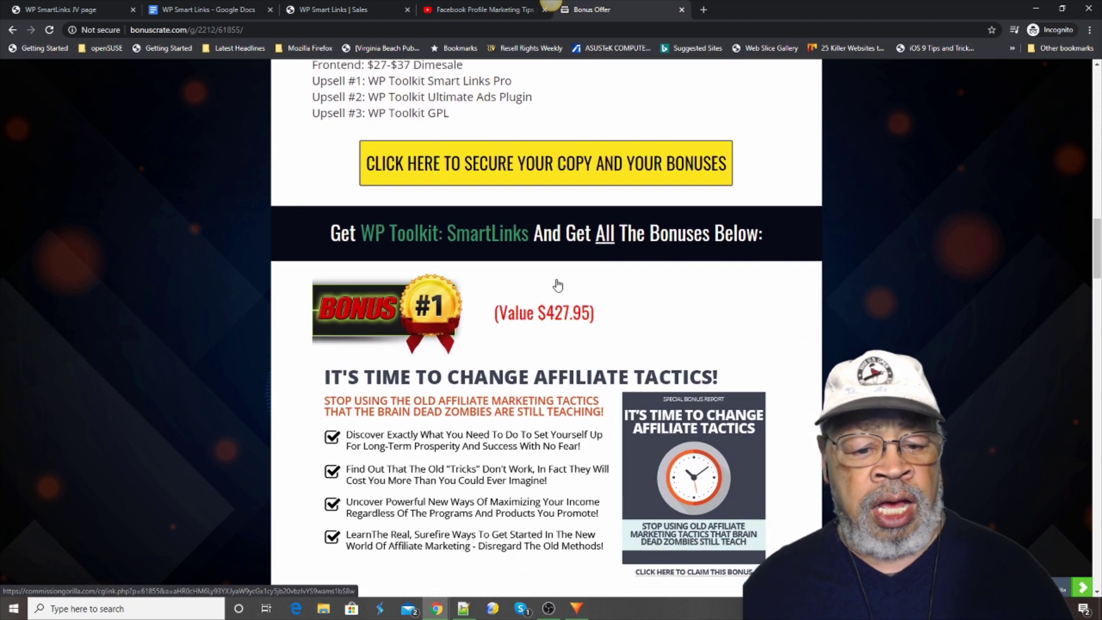
pyautogui.scroll(-2, 559, 285)
pyautogui.scroll(-2, 556, 284)
pyautogui.scroll(-2, 556, 284)
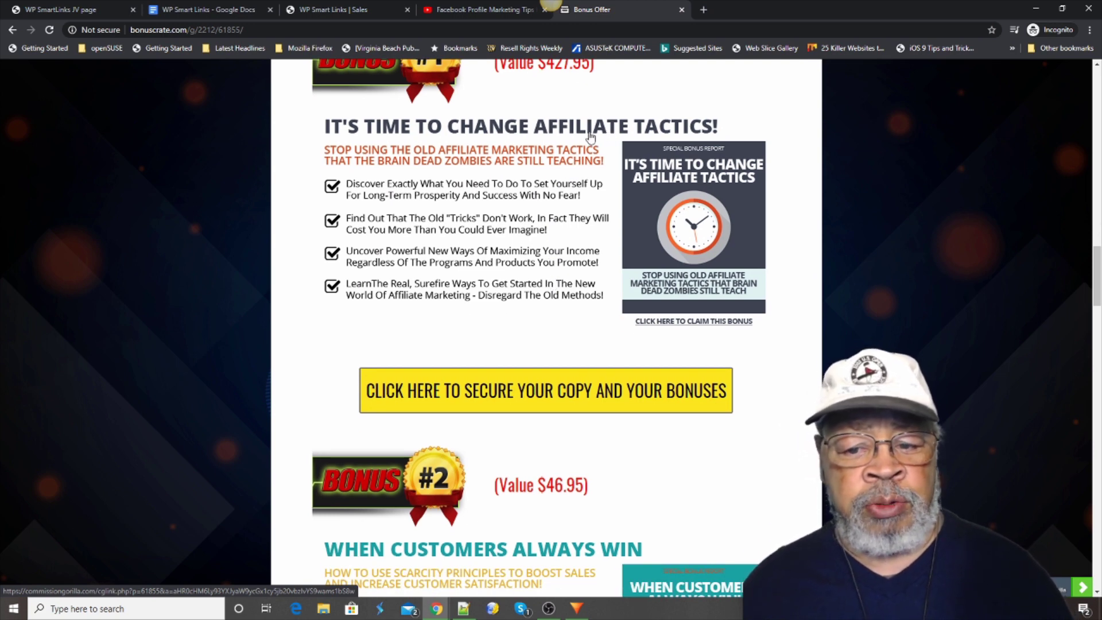
pyautogui.scroll(1, 550, 172)
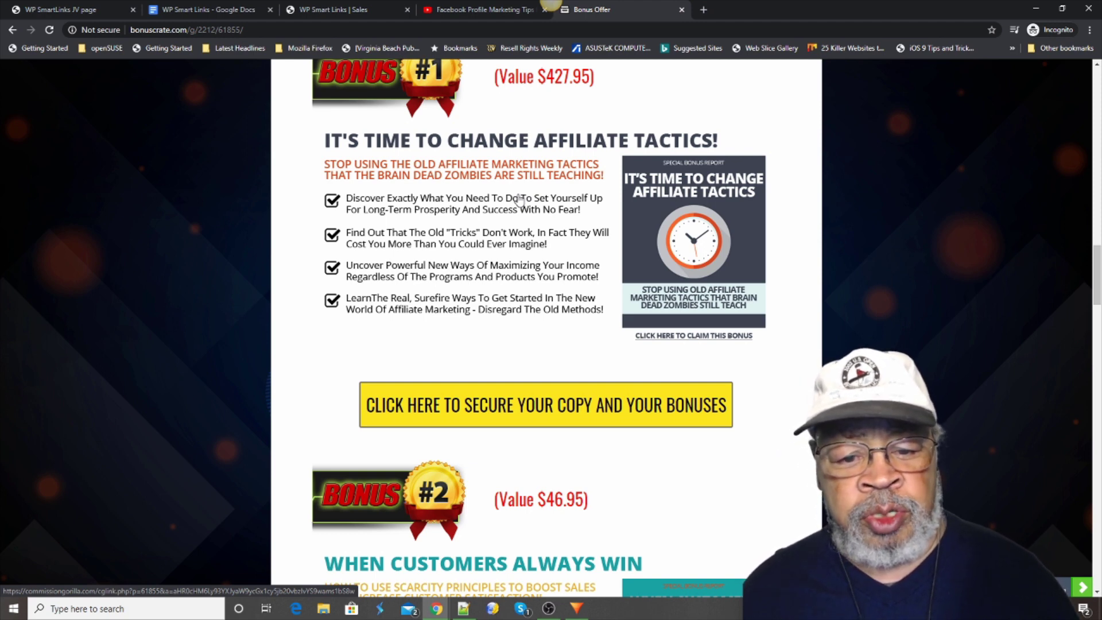
pyautogui.scroll(-3, 520, 201)
pyautogui.scroll(-3, 519, 201)
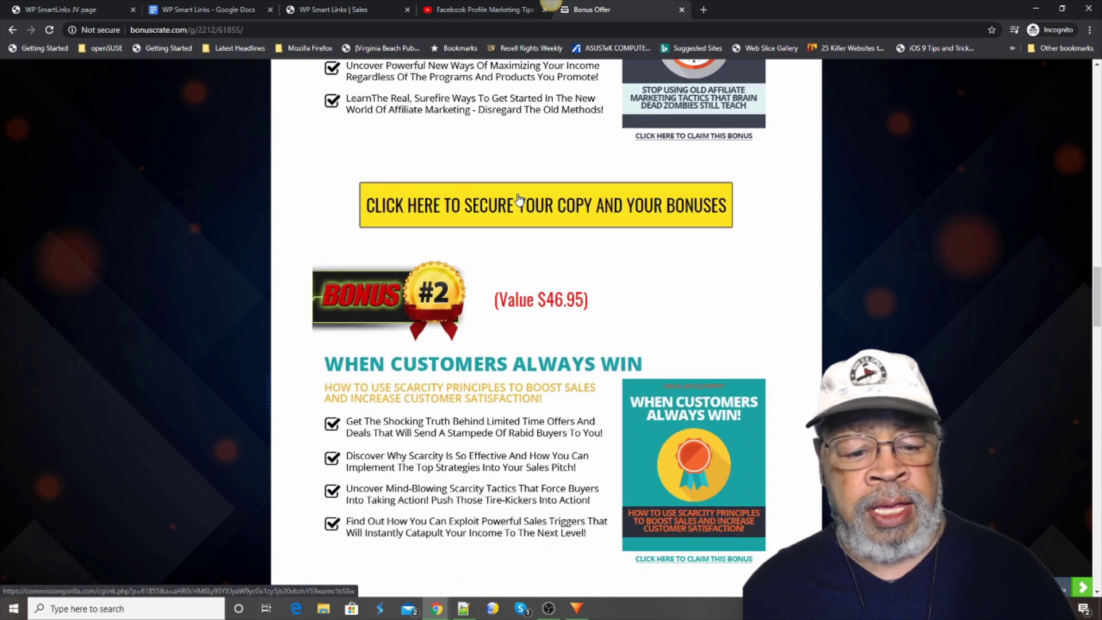
pyautogui.scroll(-3, 519, 200)
pyautogui.scroll(-2, 520, 200)
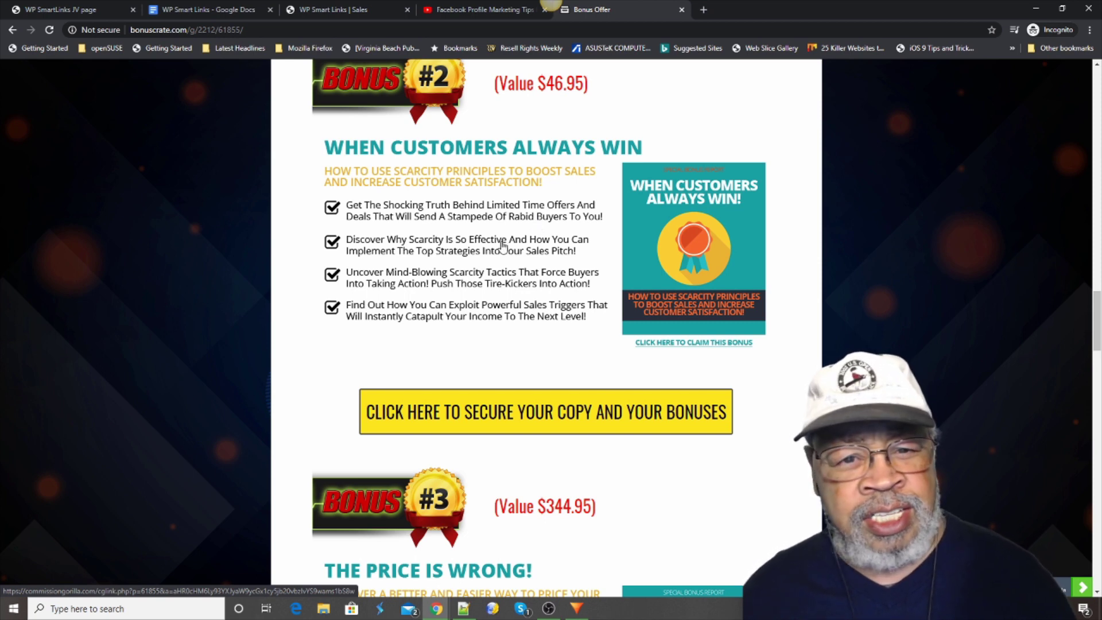
pyautogui.scroll(-3, 499, 247)
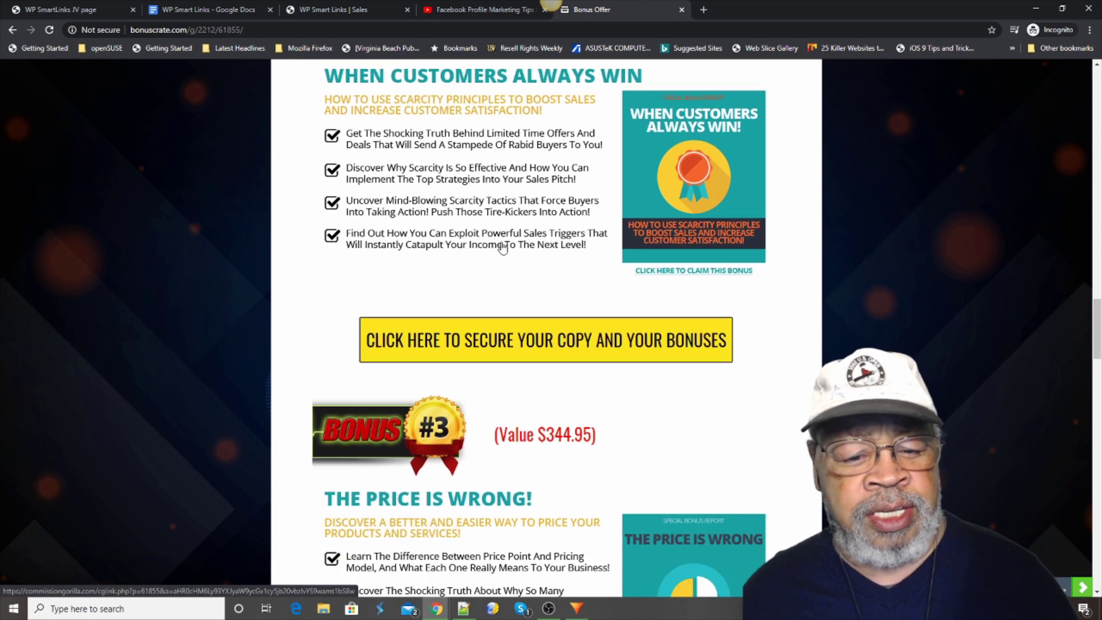
pyautogui.scroll(-3, 504, 247)
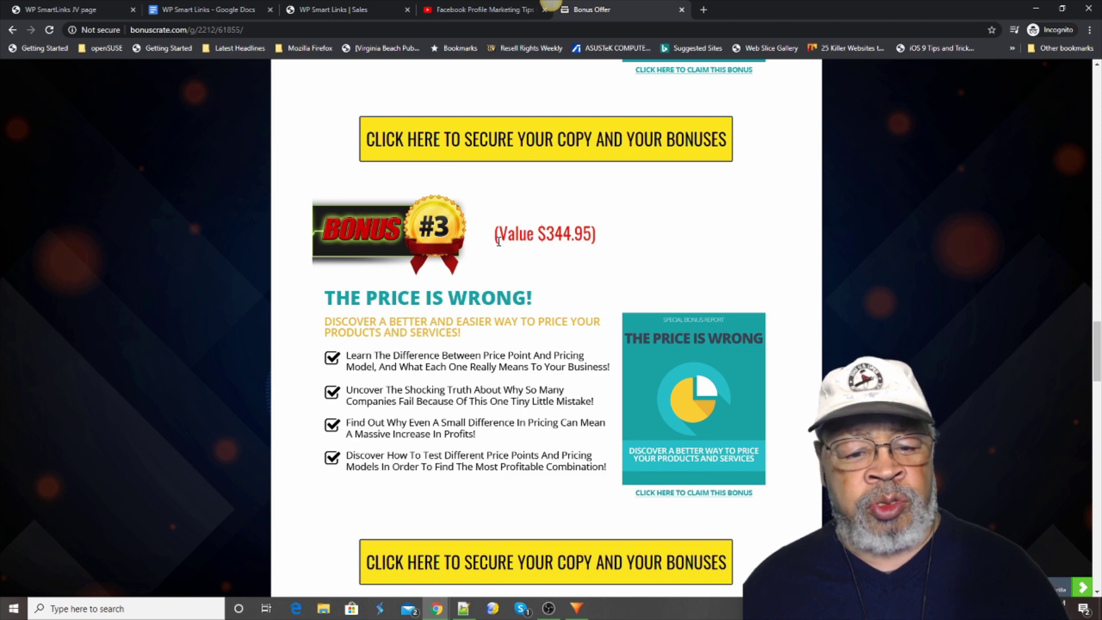
pyautogui.scroll(1, 498, 243)
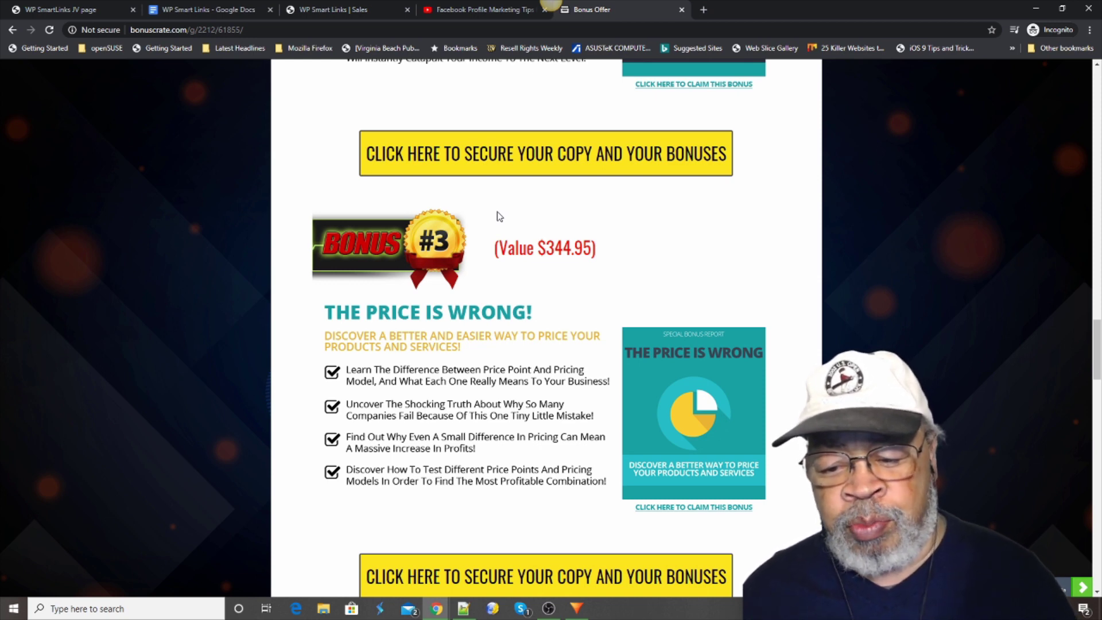
pyautogui.scroll(-2, 497, 216)
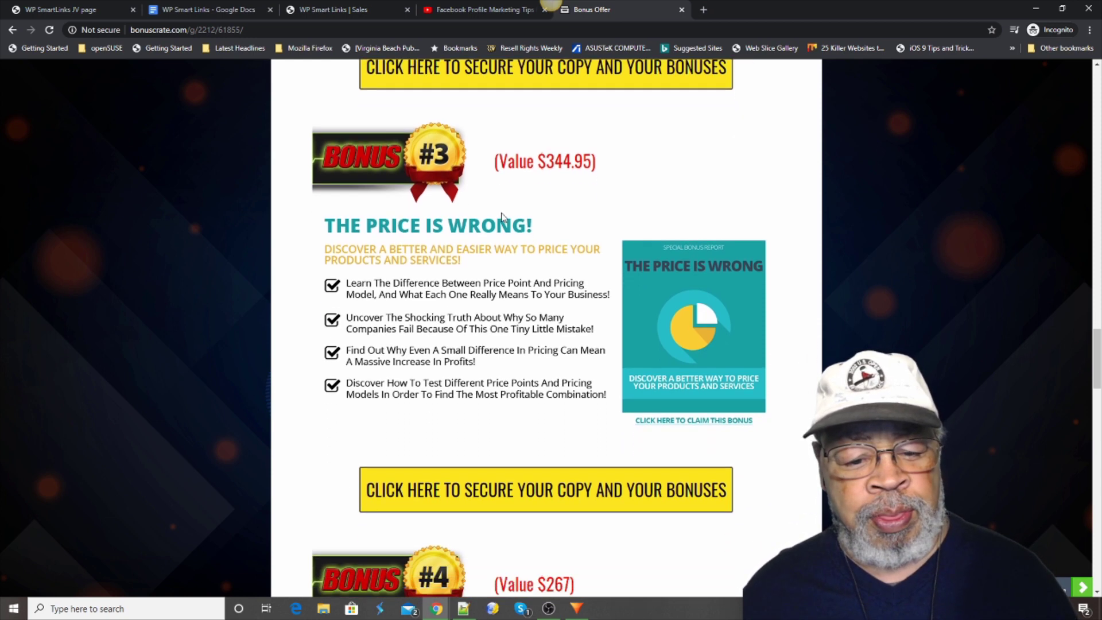
pyautogui.scroll(-2, 500, 217)
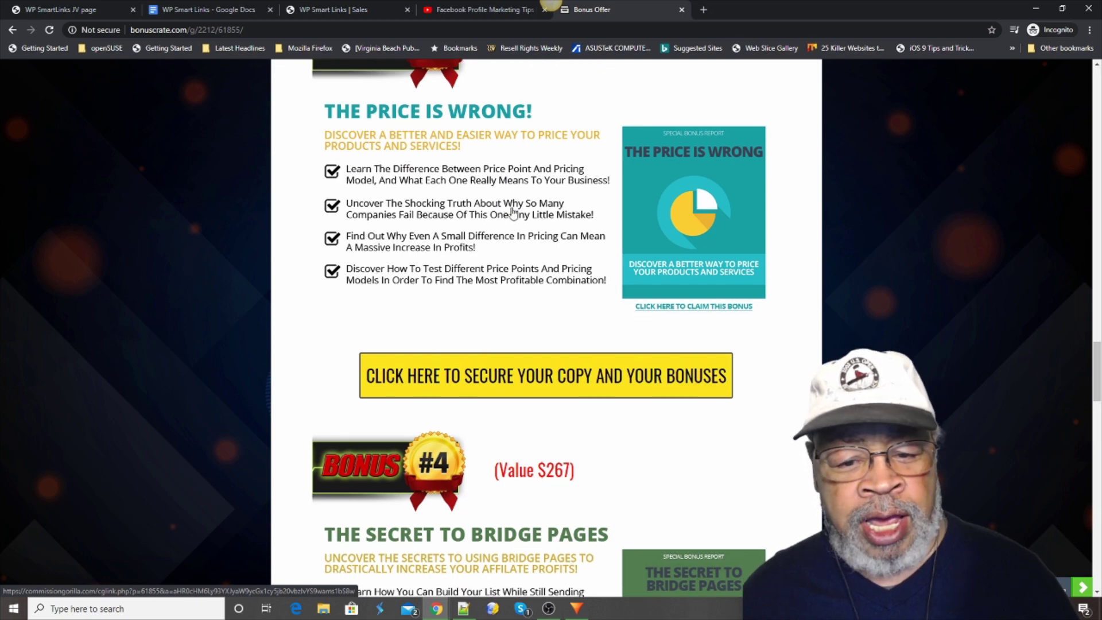
pyautogui.scroll(1, 515, 211)
pyautogui.scroll(-1, 515, 211)
pyautogui.scroll(-1, 515, 210)
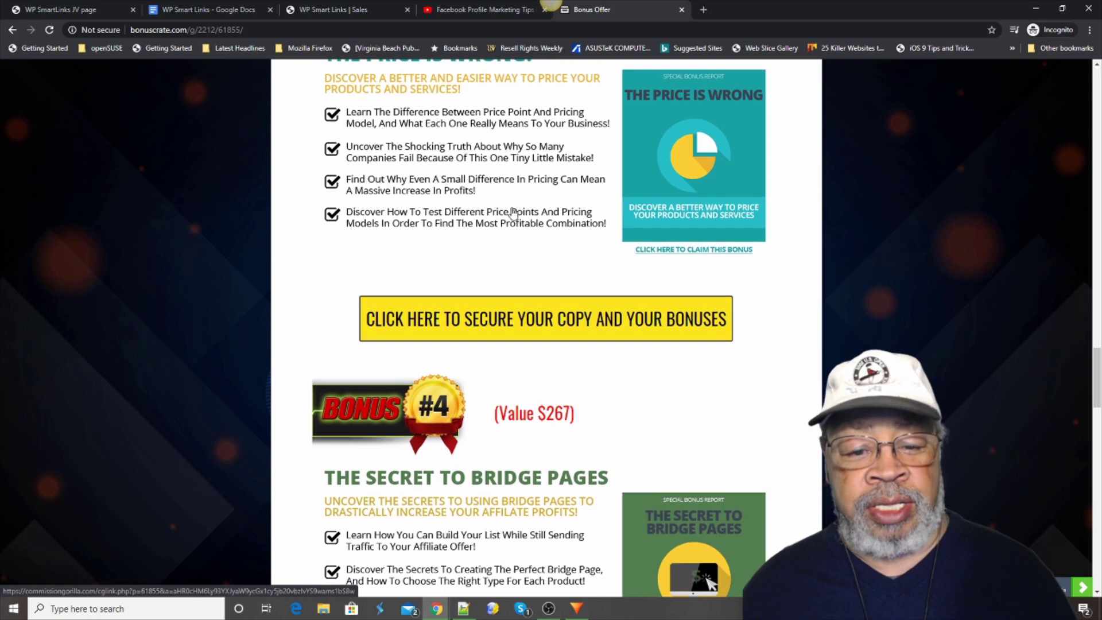
pyautogui.scroll(-1, 516, 210)
pyautogui.scroll(-1, 515, 210)
pyautogui.scroll(-1, 515, 210)
pyautogui.scroll(-1, 516, 211)
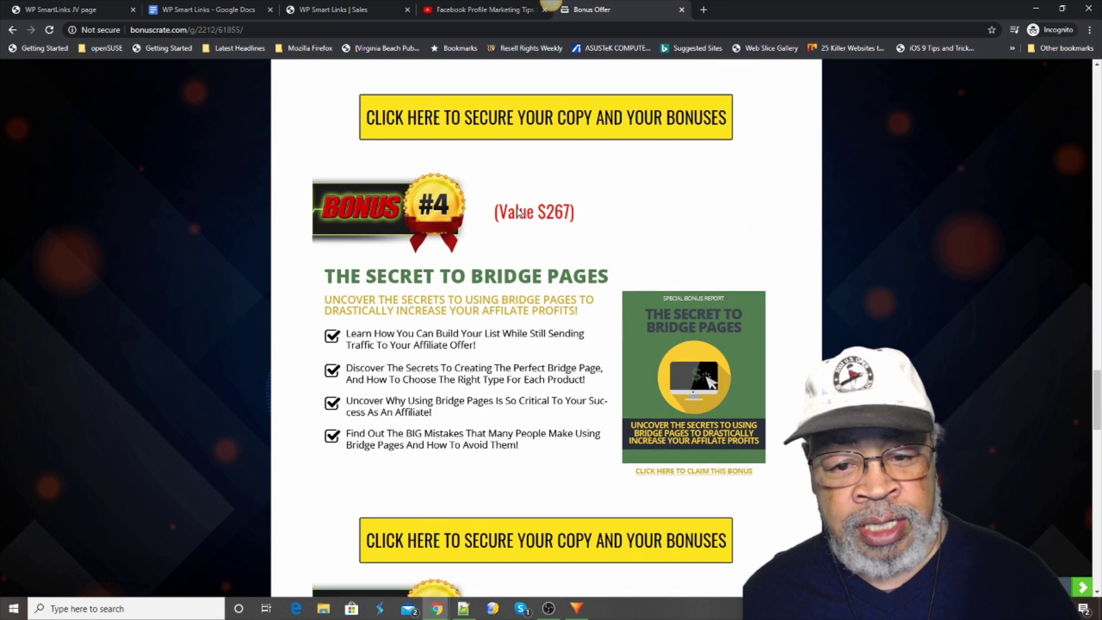
pyautogui.scroll(1, 518, 211)
pyautogui.scroll(-1, 517, 210)
pyautogui.scroll(-1, 516, 210)
pyautogui.scroll(1, 517, 210)
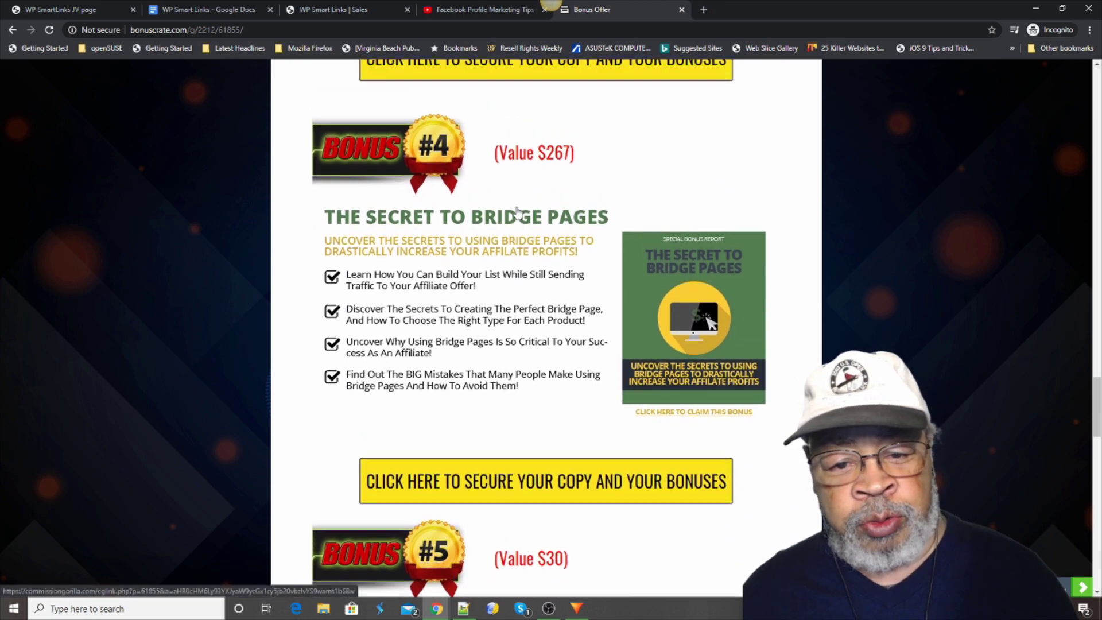
pyautogui.scroll(1, 517, 210)
pyautogui.scroll(-2, 517, 210)
pyautogui.scroll(-1, 517, 210)
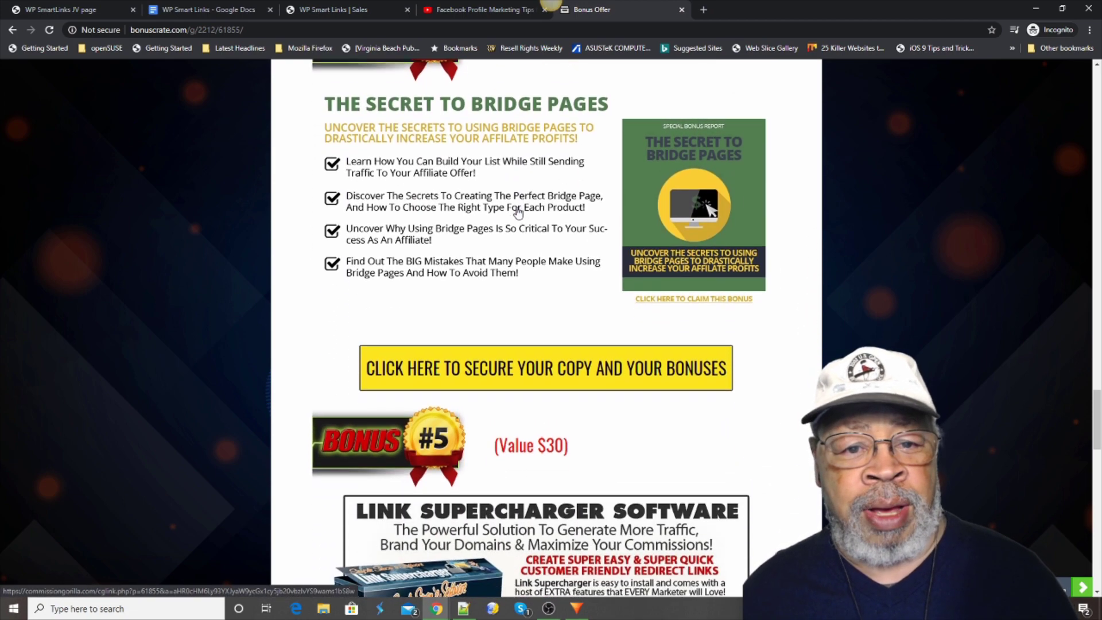
pyautogui.scroll(-1, 517, 213)
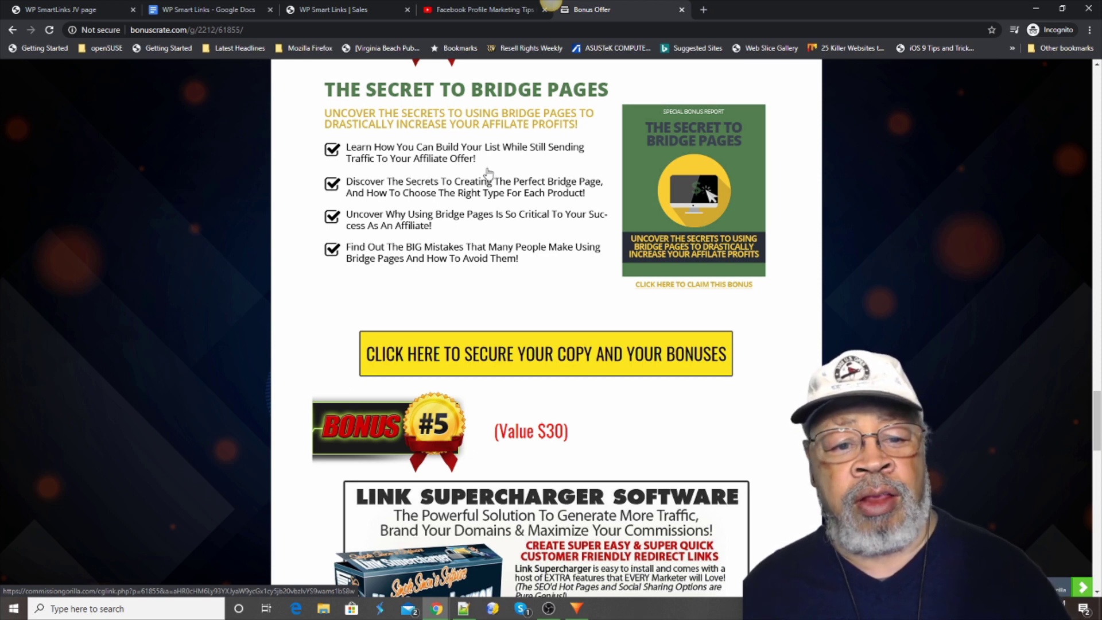
pyautogui.scroll(-3, 504, 213)
pyautogui.scroll(-2, 504, 213)
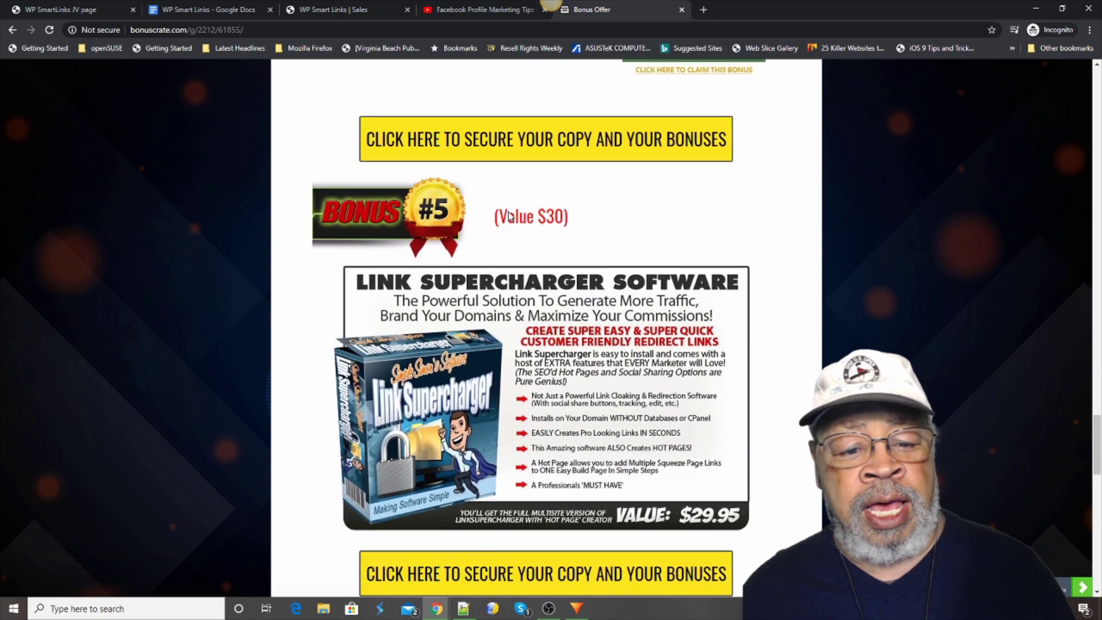
pyautogui.scroll(-2, 508, 216)
pyautogui.scroll(-1, 509, 216)
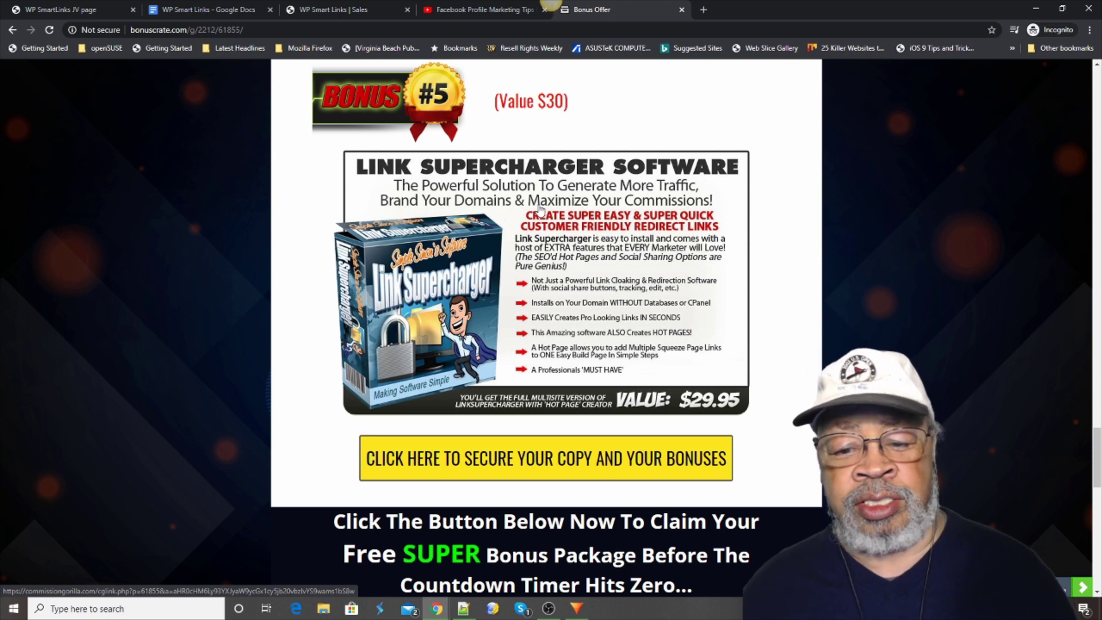
pyautogui.scroll(1, 562, 213)
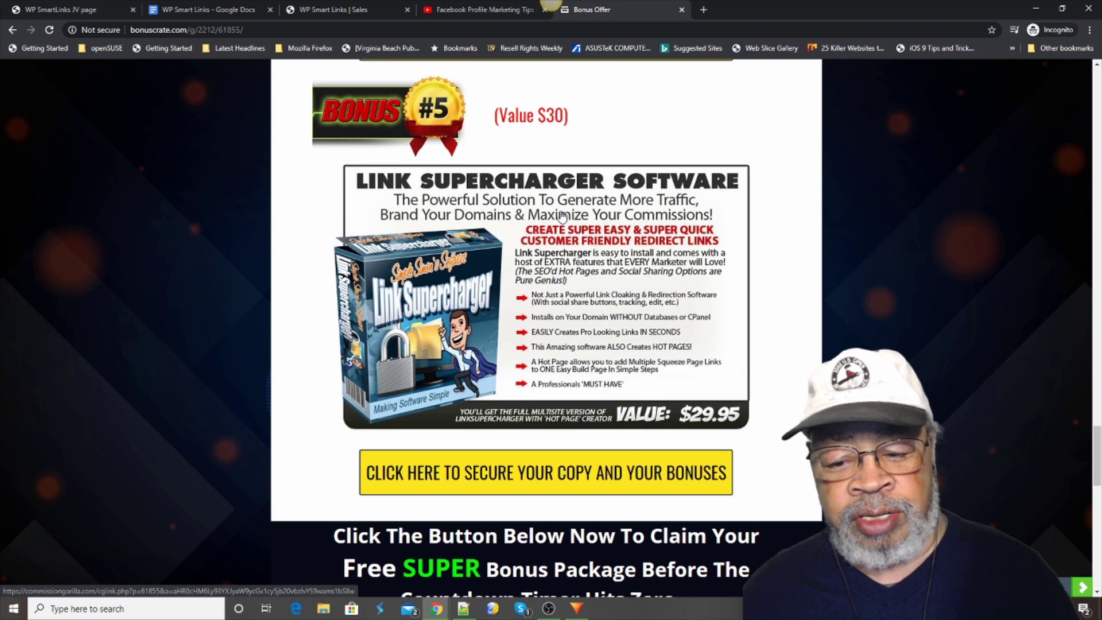
pyautogui.scroll(-3, 558, 215)
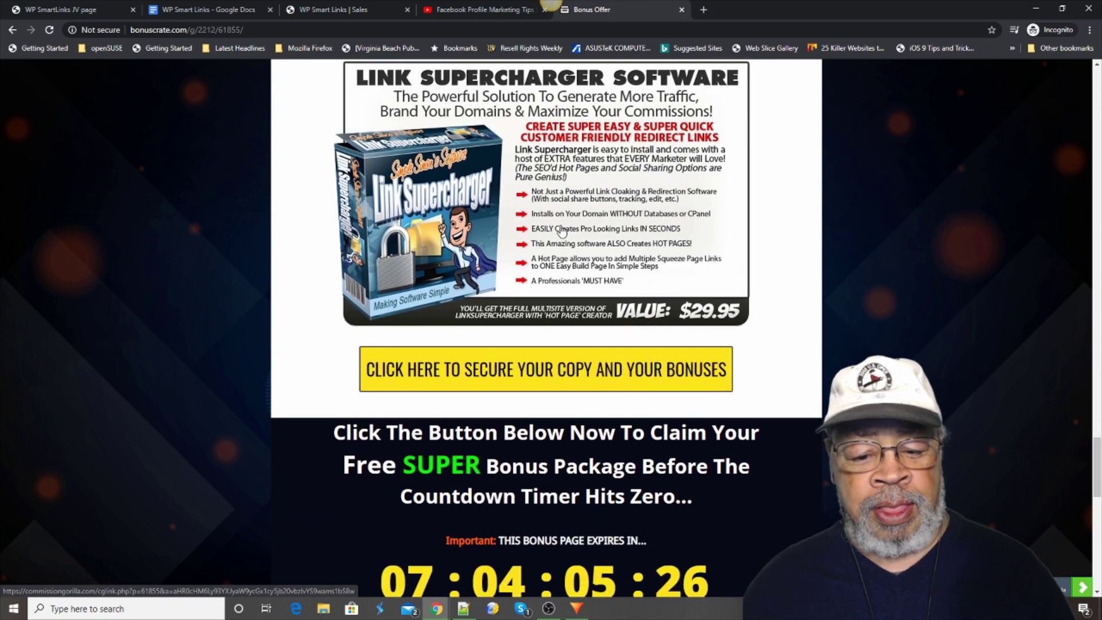
pyautogui.scroll(-2, 559, 224)
pyautogui.scroll(-1, 558, 230)
pyautogui.scroll(-3, 559, 231)
pyautogui.scroll(-1, 560, 231)
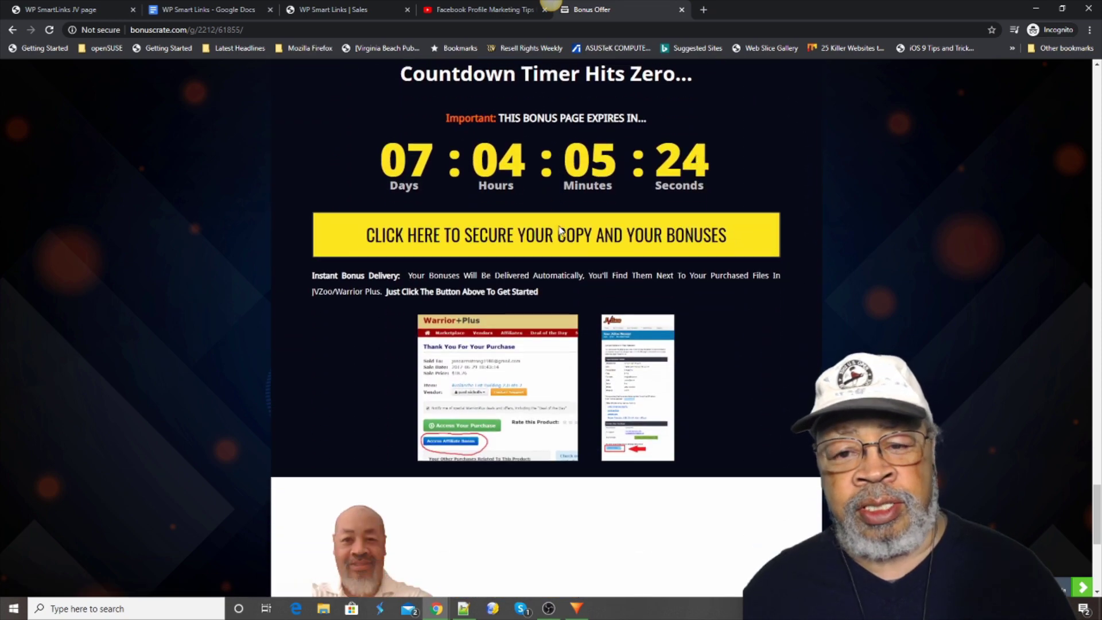
pyautogui.scroll(1, 559, 230)
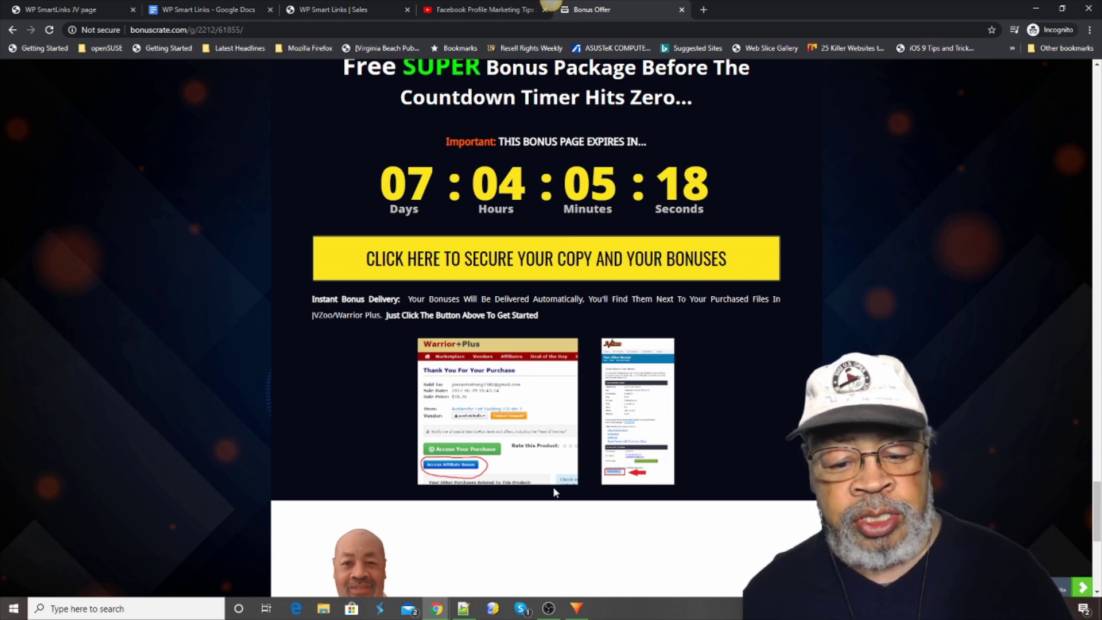
pyautogui.scroll(3, 497, 461)
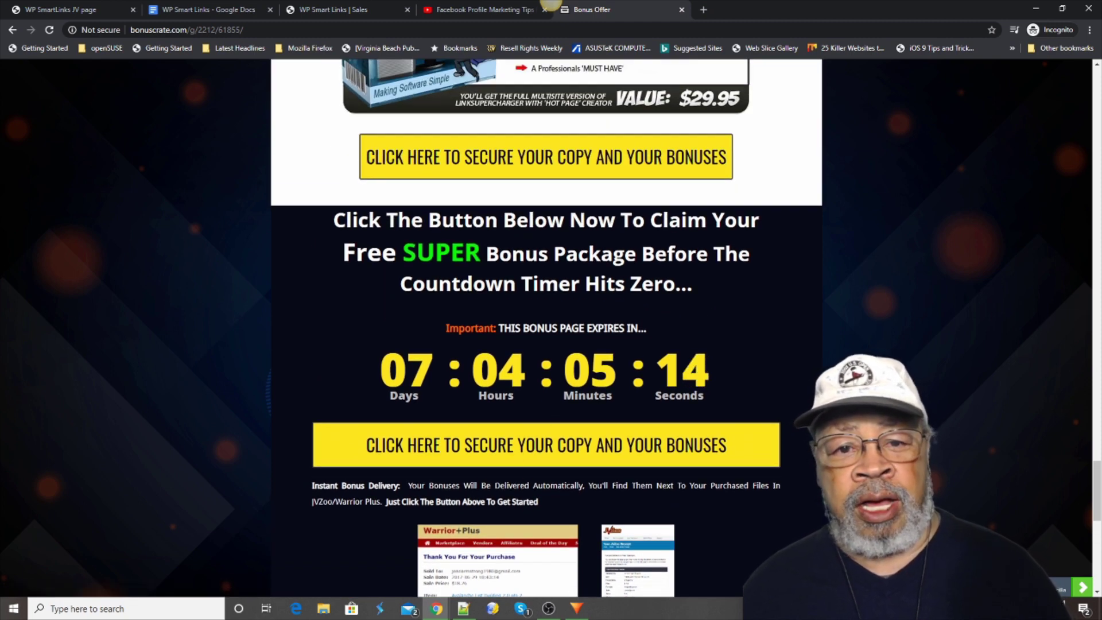
pyautogui.scroll(1, 546, 345)
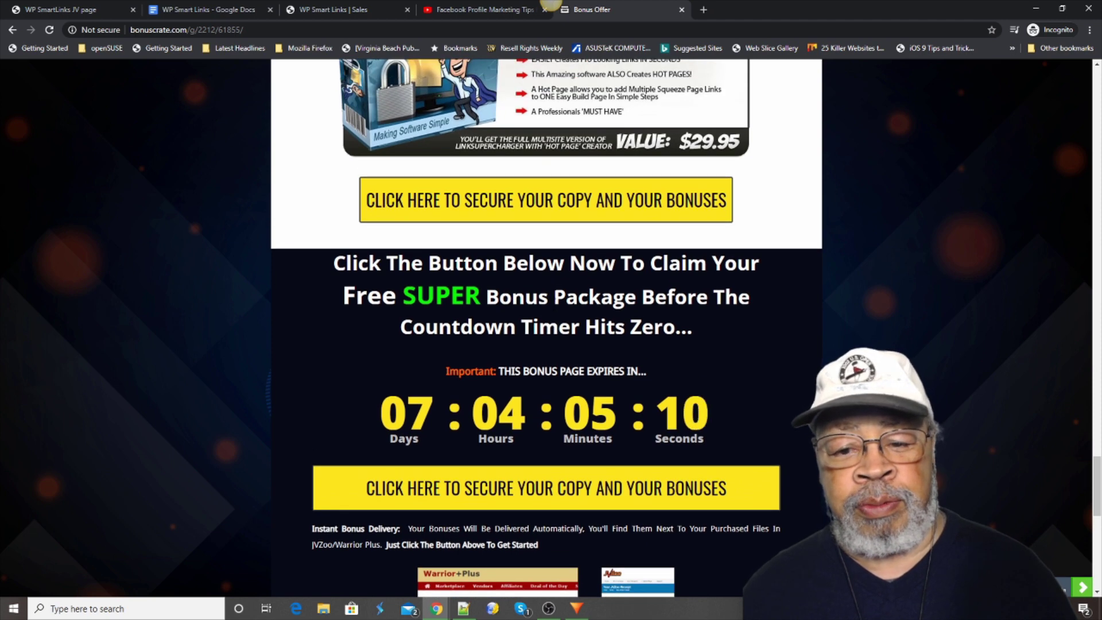
pyautogui.scroll(1, 547, 345)
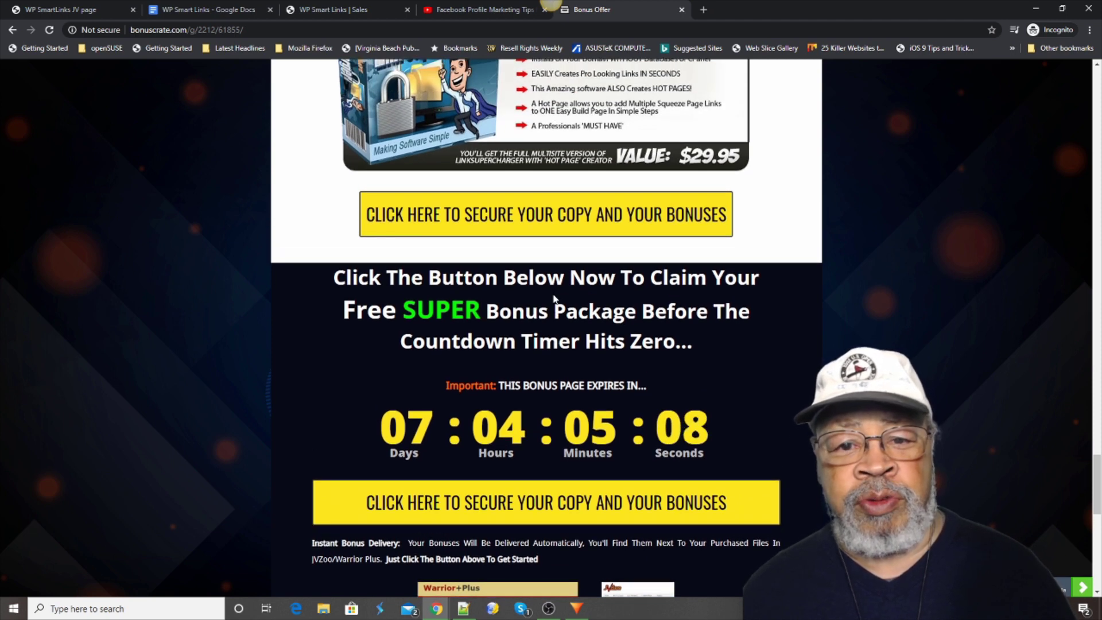